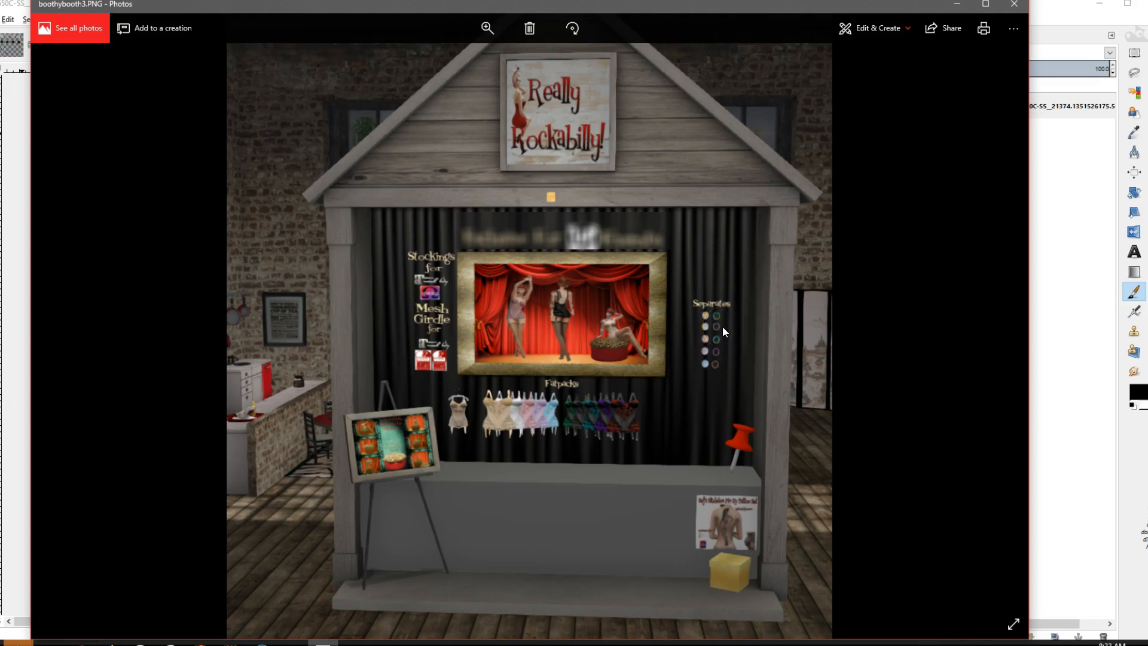
# - Switch to GIMP and look over the finished buttons image and the blank 1024x1024 image
pyautogui.click(691, 370)
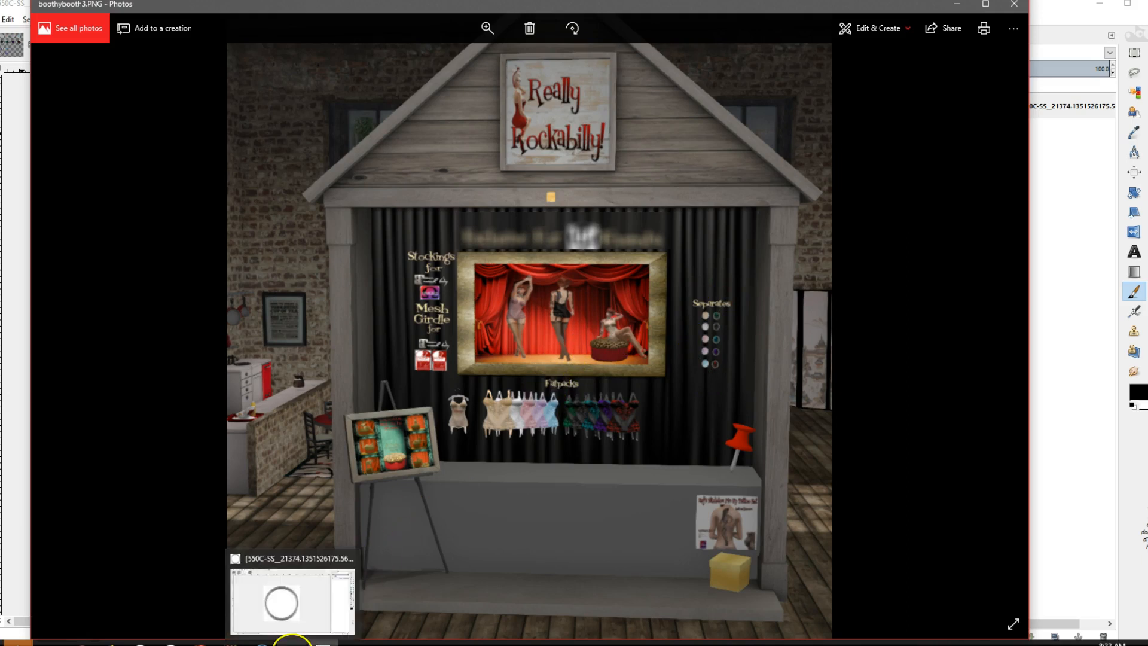
pyautogui.click(293, 644)
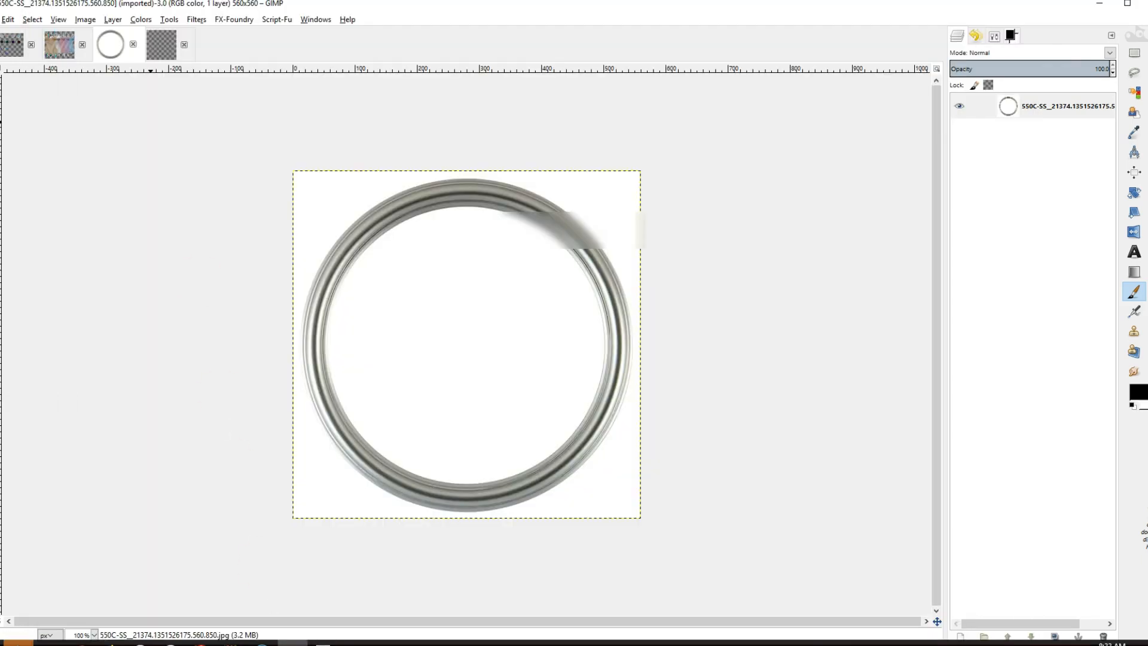
pyautogui.click(8, 44)
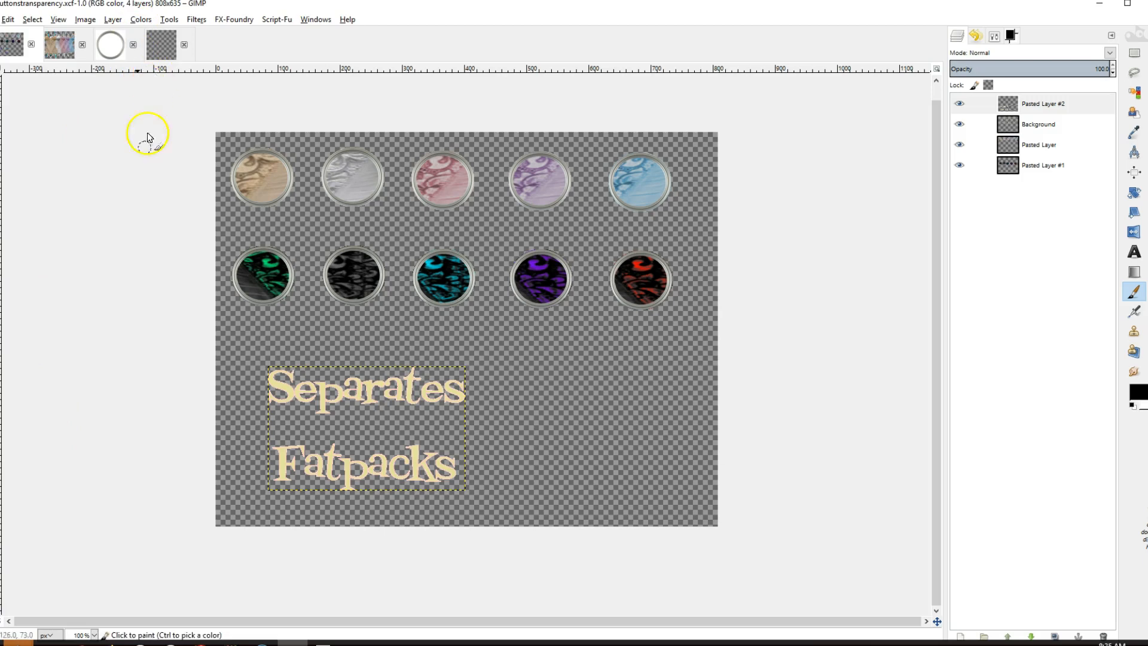
pyautogui.click(163, 46)
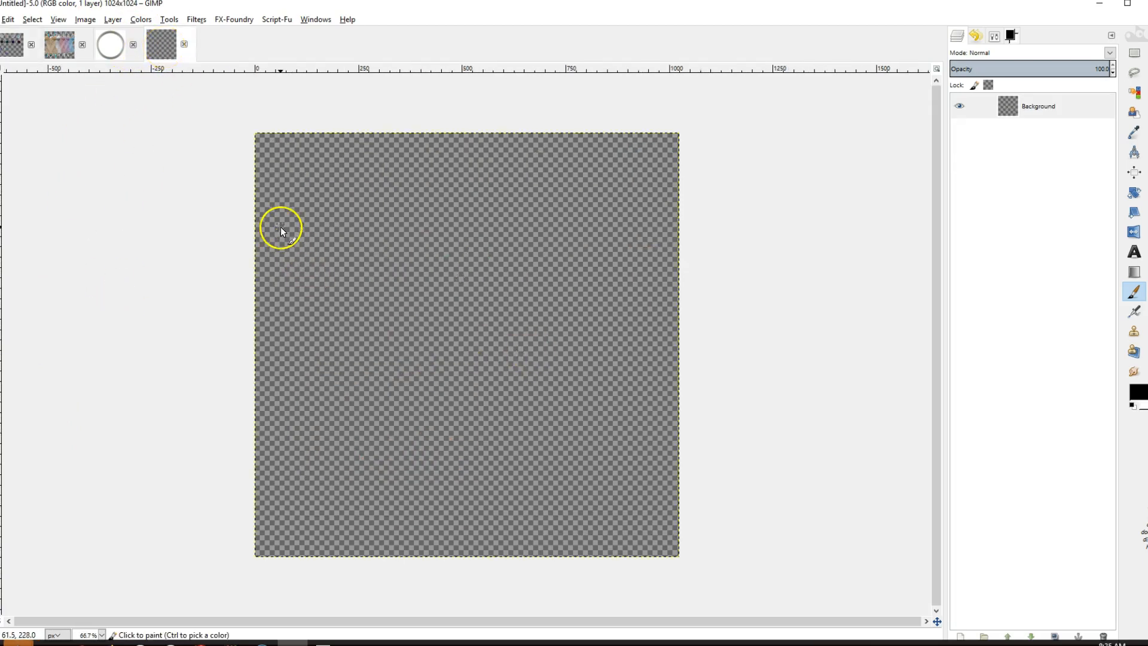
# - In the ring photo, select the white areas inside and outside the metal ring, and invert the selection to isolate the ring
pyautogui.click(111, 45)
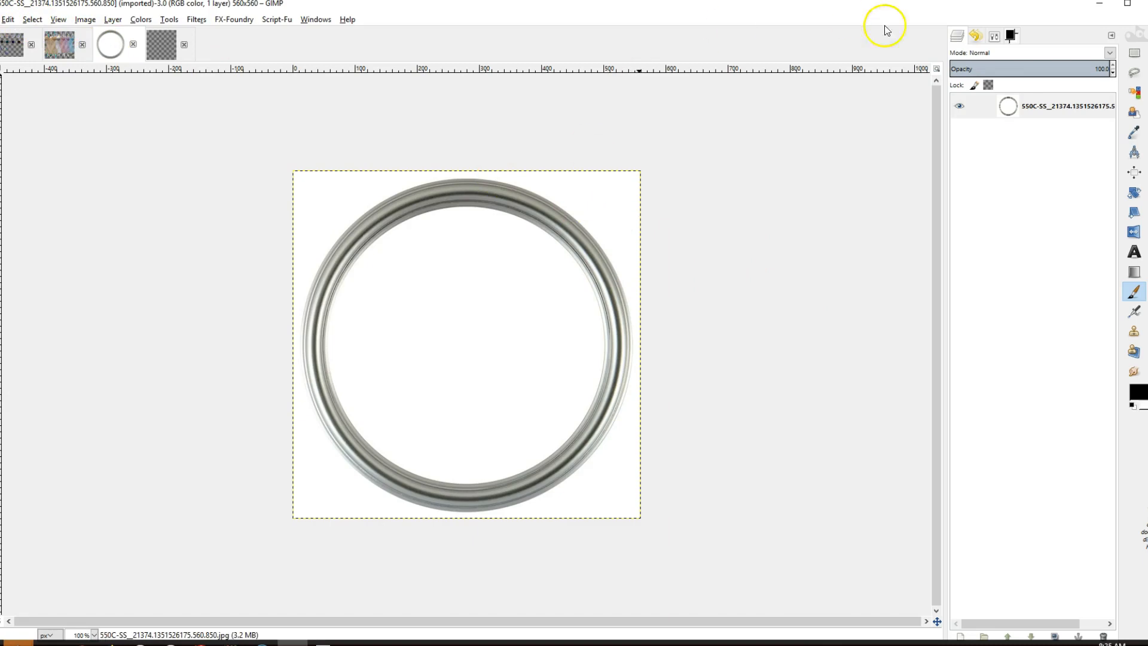
pyautogui.click(1134, 72)
pyautogui.click(464, 302)
pyautogui.keyDown('shift'); pyautogui.click(608, 205); pyautogui.keyUp('shift')
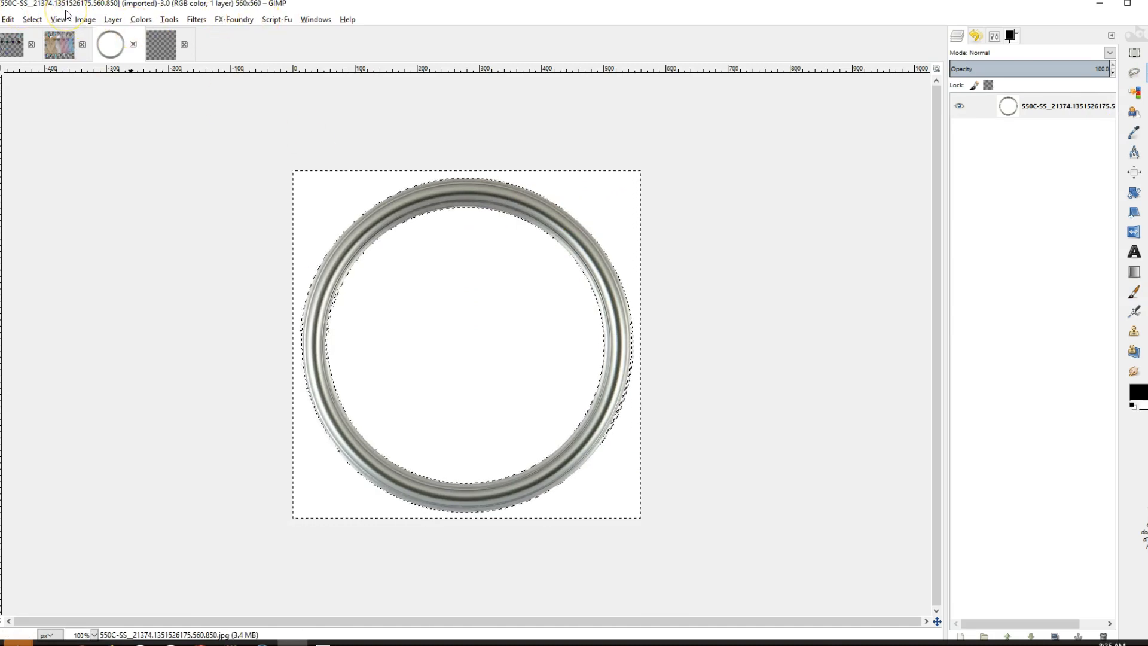
pyautogui.click(34, 19)
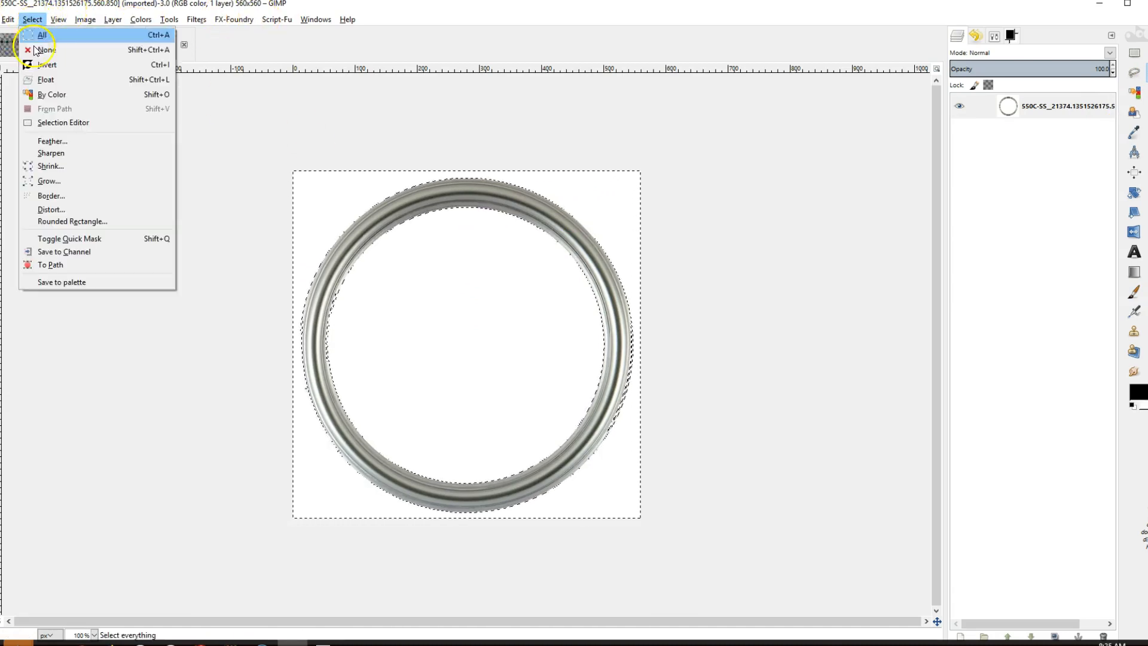
pyautogui.click(39, 66)
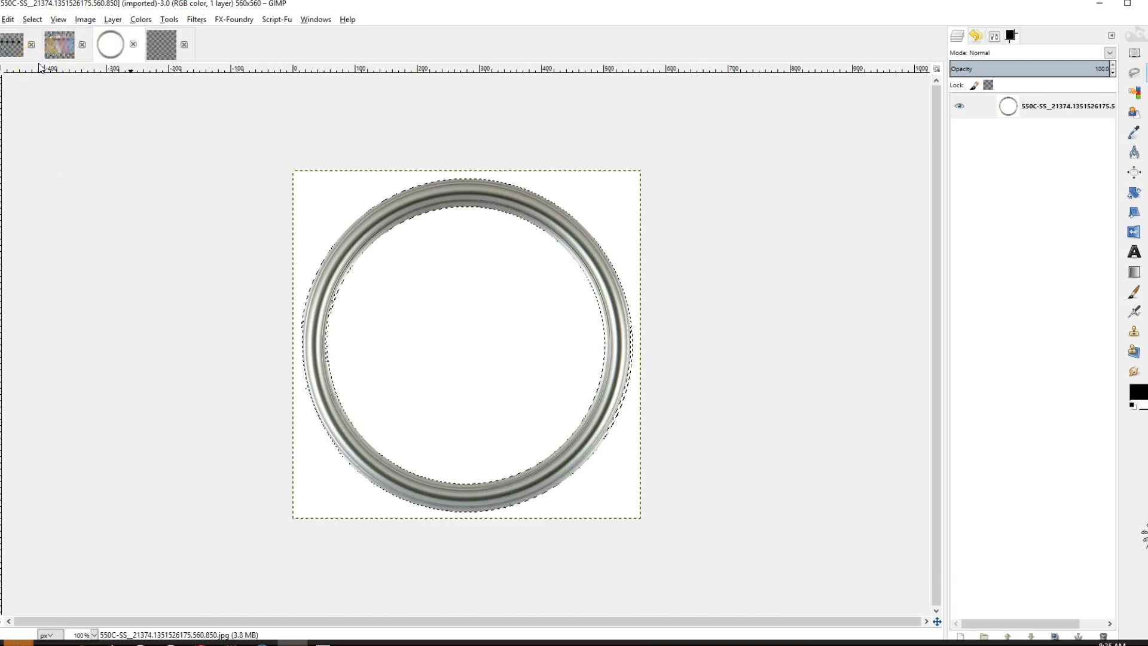
# - Copy the selected metal ring and paste it into the blank 1024x1024 image
pyautogui.press('Delete')
pyautogui.click(8, 19)
pyautogui.click(14, 22)
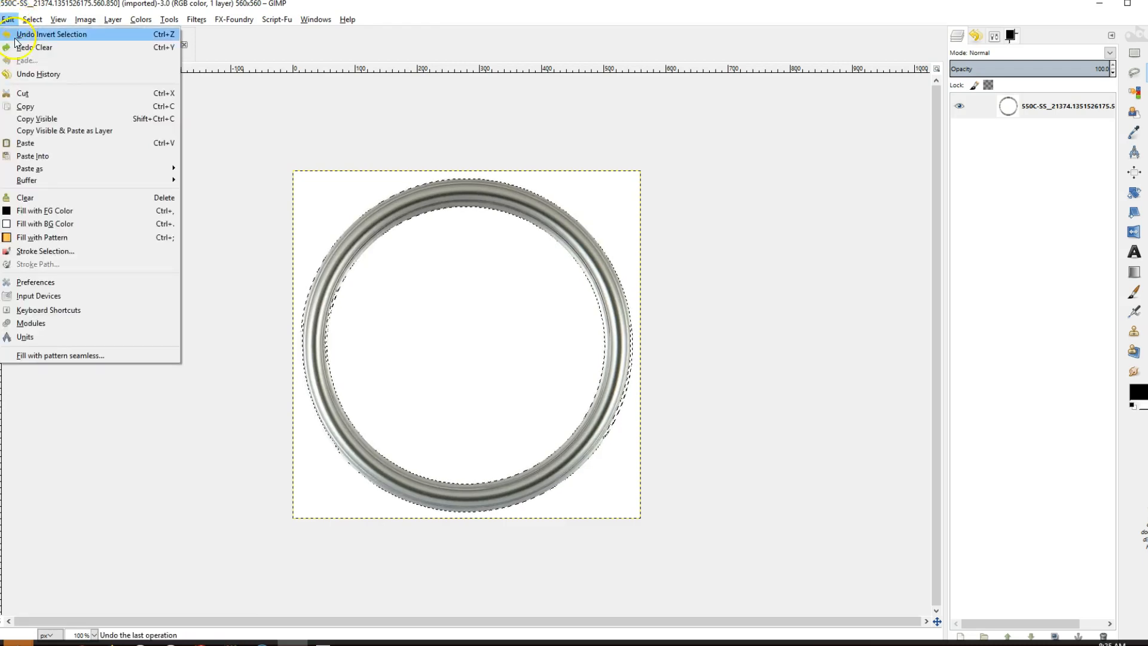
pyautogui.click(27, 107)
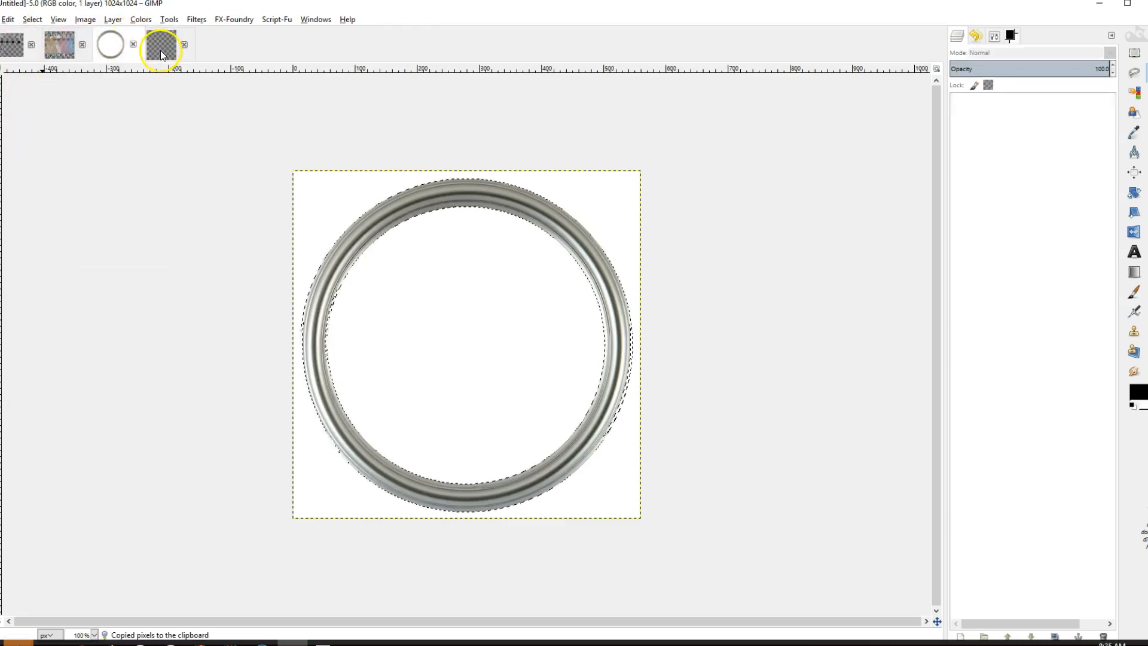
pyautogui.click(162, 44)
pyautogui.click(10, 20)
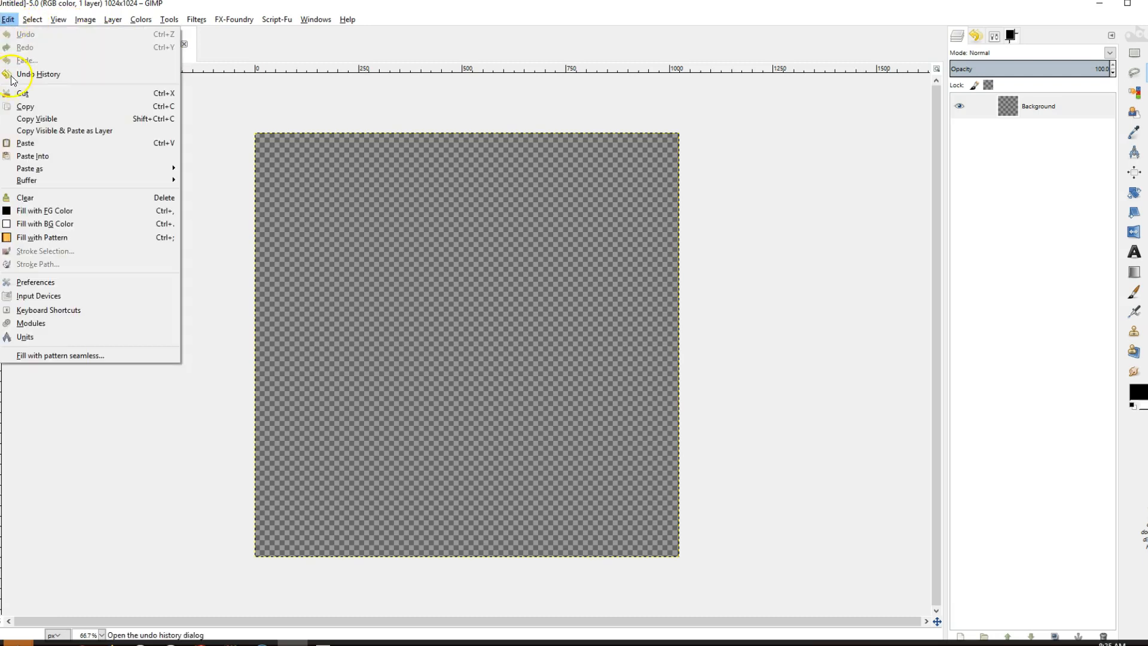
pyautogui.click(26, 141)
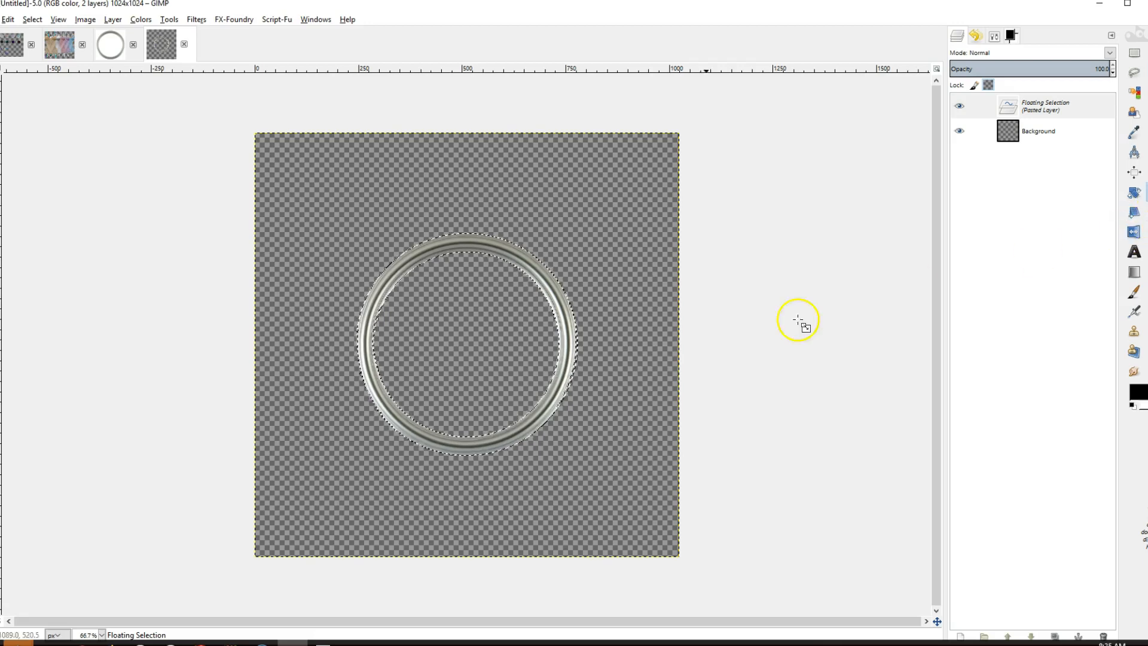
# - Scale the pasted ring to about 134 x 136 px and place it near the canvas's upper-left corner
pyautogui.click(520, 430)
pyautogui.moveTo(579, 456); pyautogui.dragTo(313, 198)
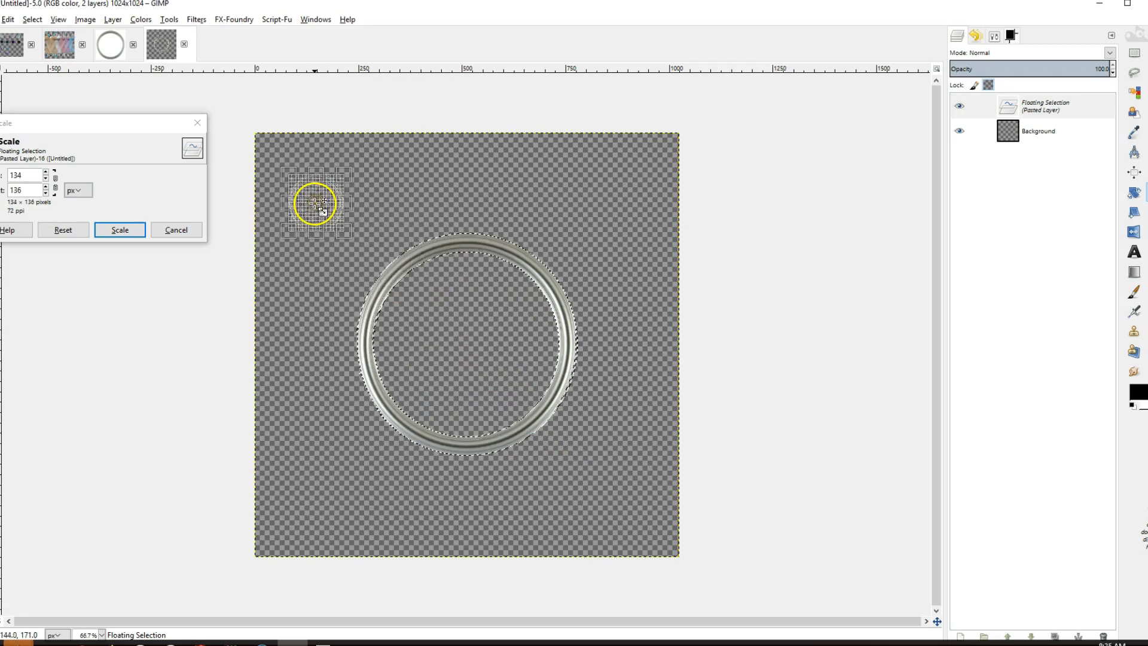
pyautogui.click(122, 230)
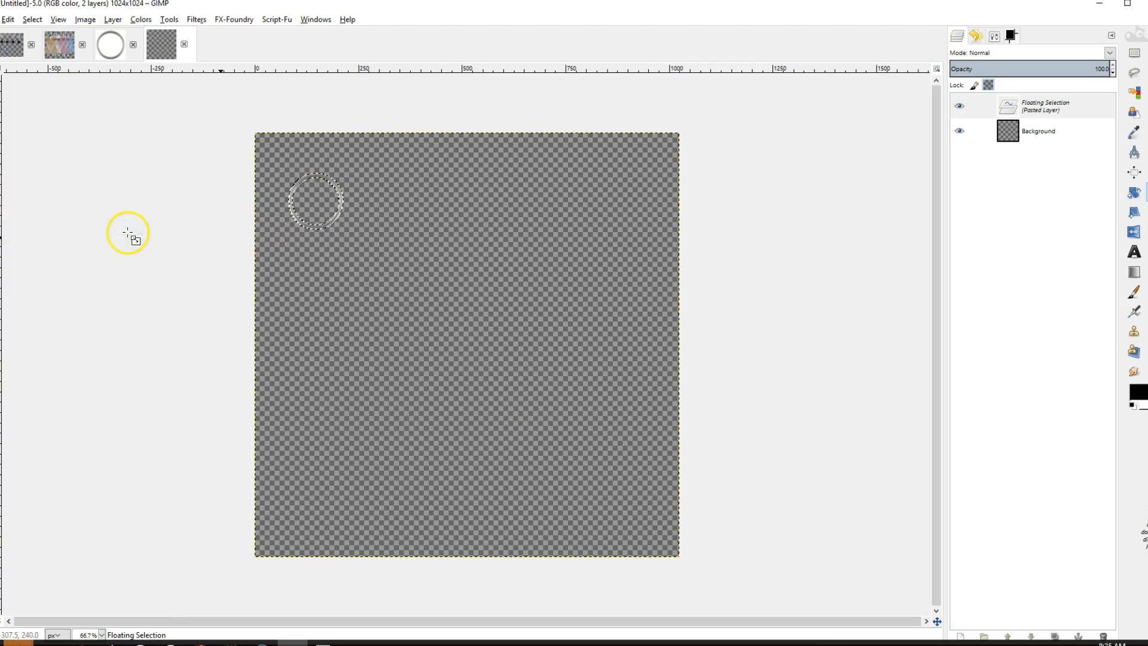
pyautogui.click(8, 19)
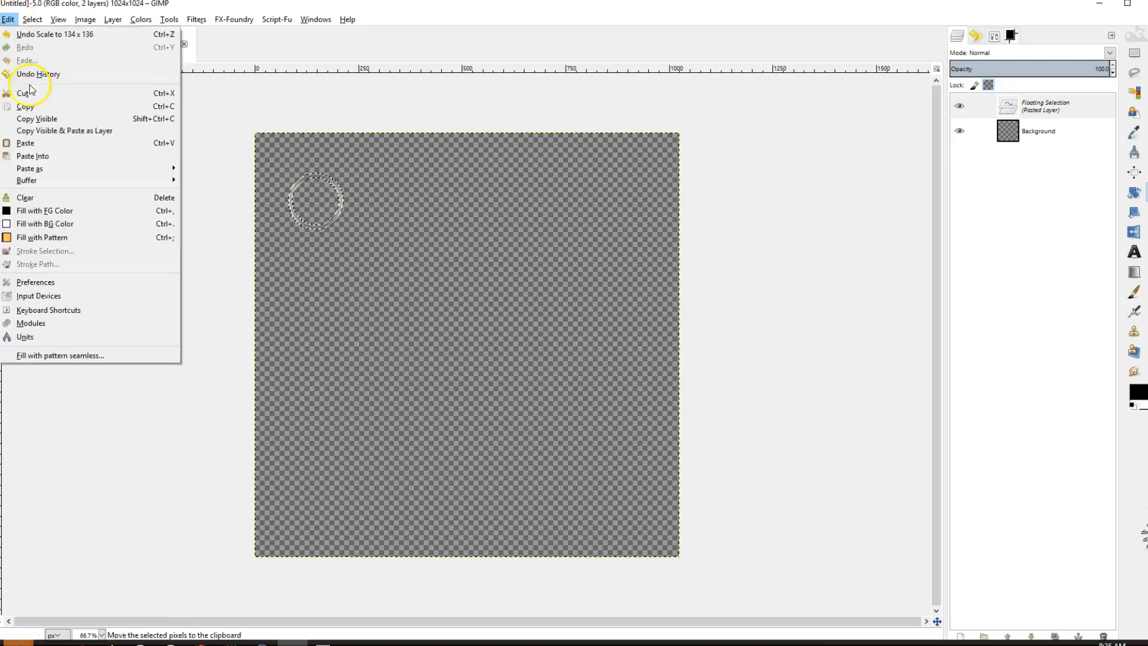
pyautogui.click(36, 155)
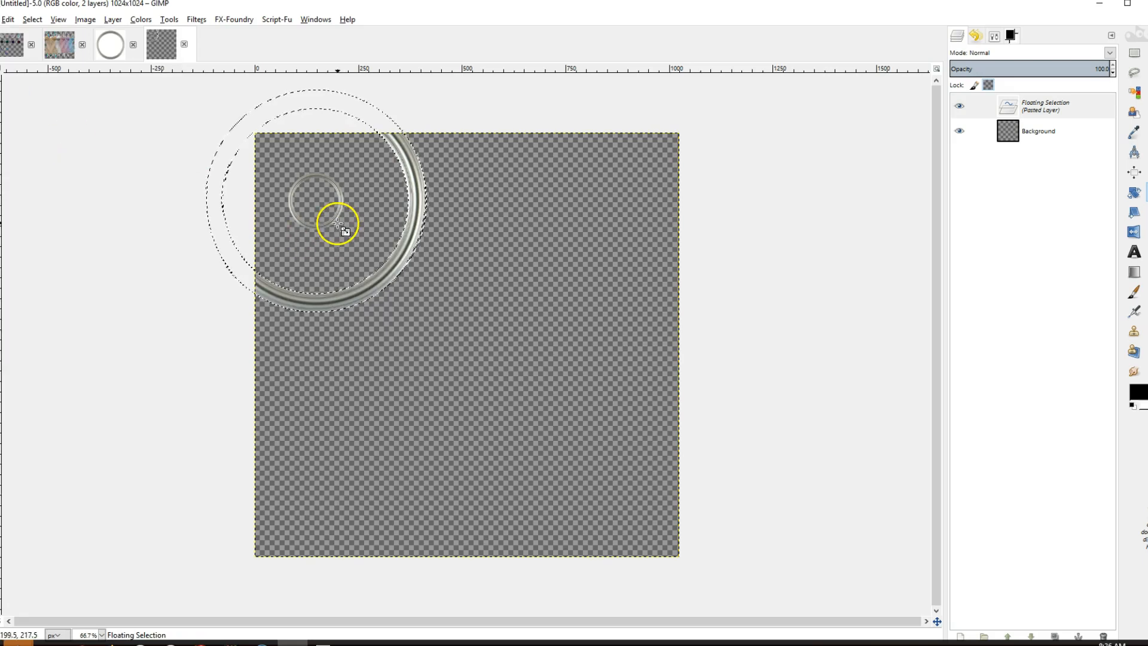
pyautogui.click(8, 19)
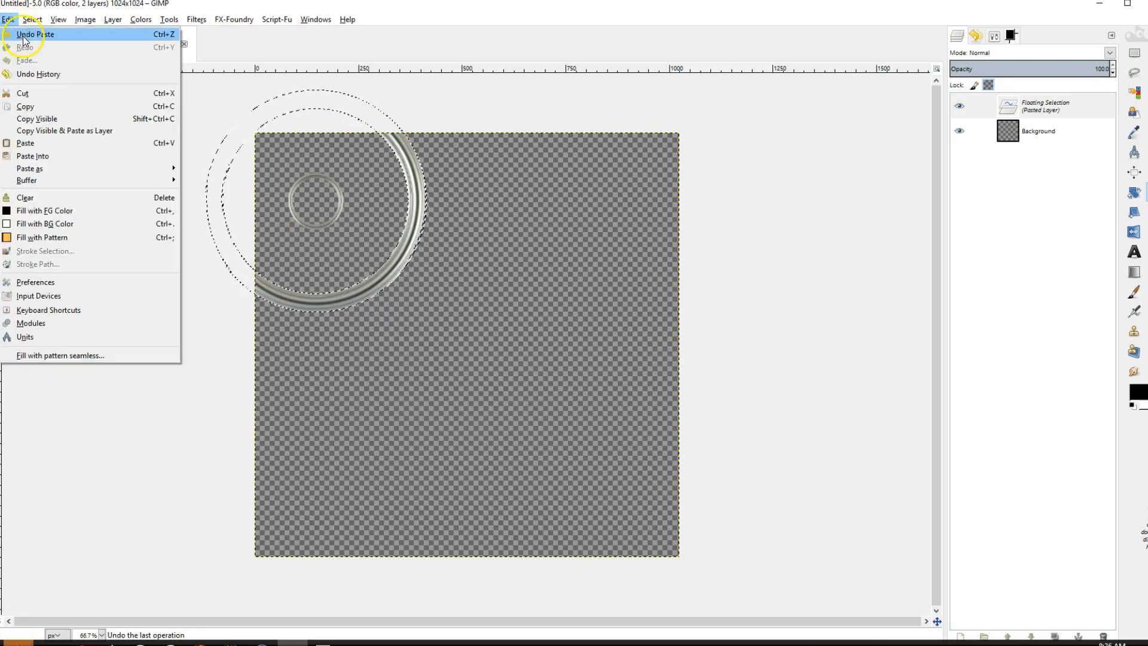
pyautogui.click(23, 35)
# - Copy and paste the small ring, placing the duplicate to the right of the first at 135 x 137 px
pyautogui.click(8, 19)
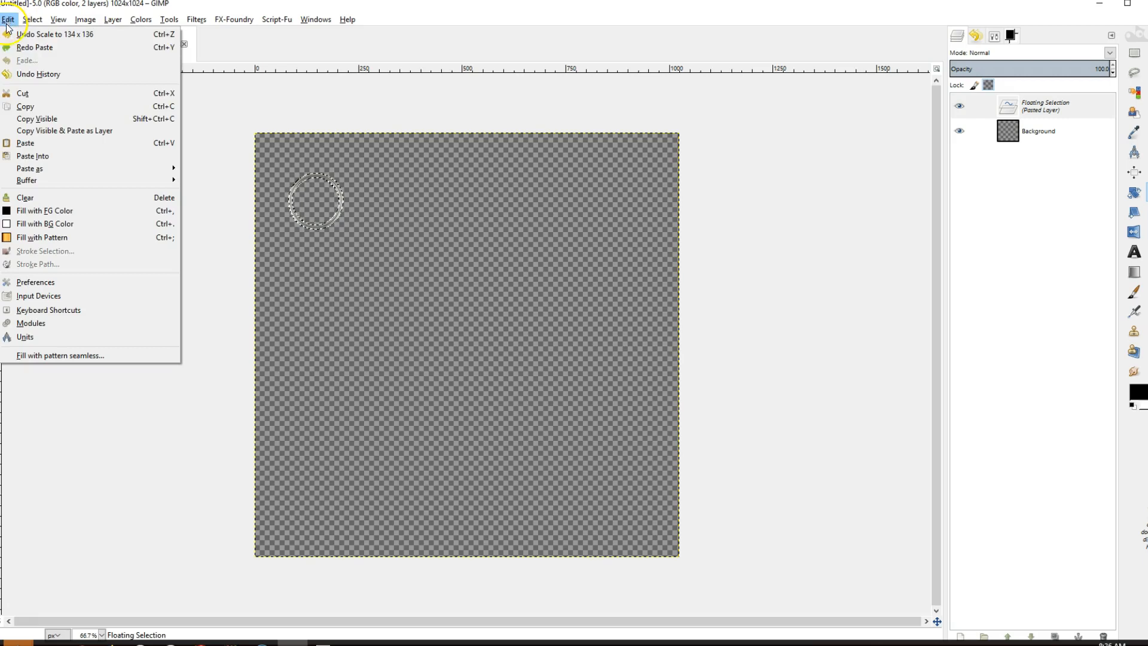
pyautogui.click(29, 115)
pyautogui.click(8, 19)
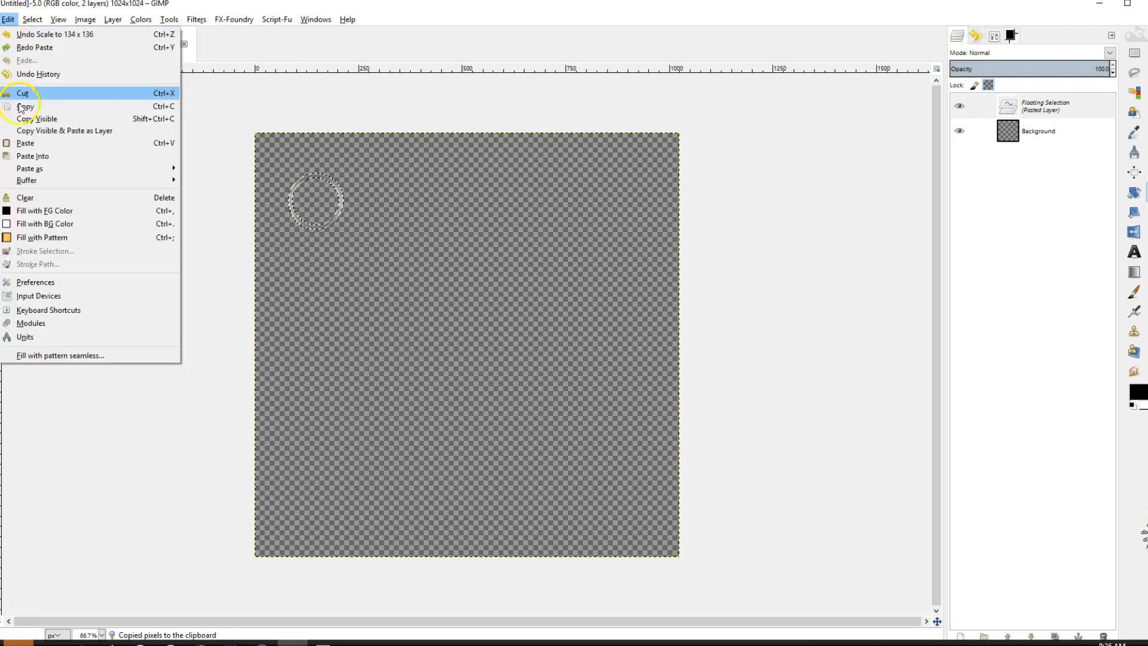
pyautogui.click(24, 141)
pyautogui.click(304, 199)
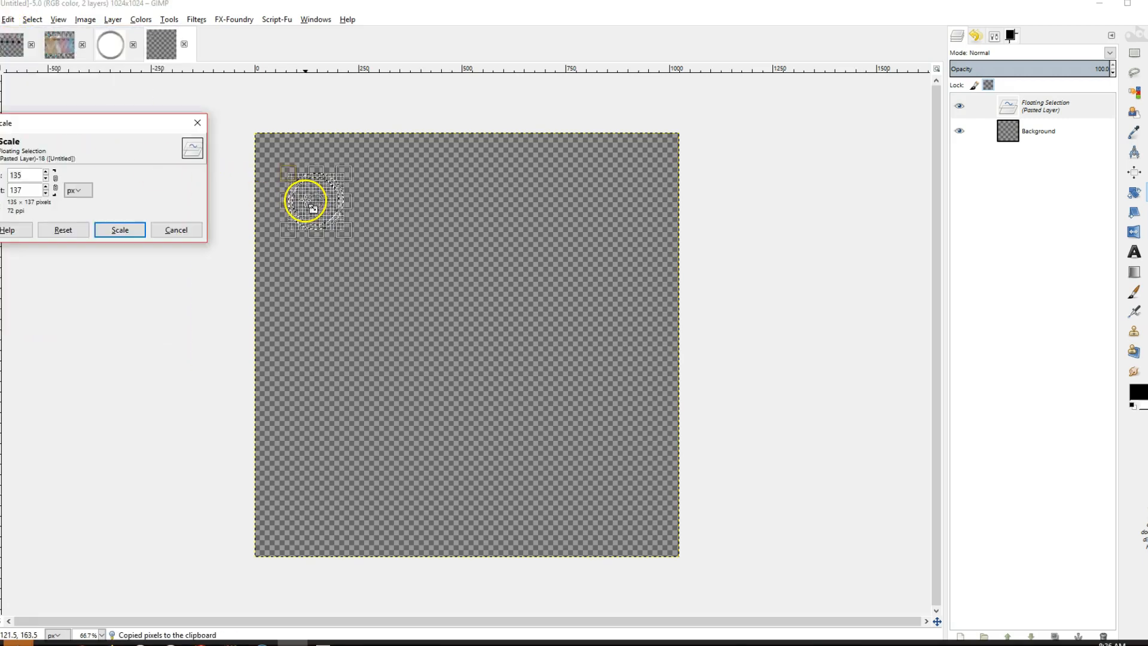
pyautogui.moveTo(320, 207); pyautogui.dragTo(402, 204)
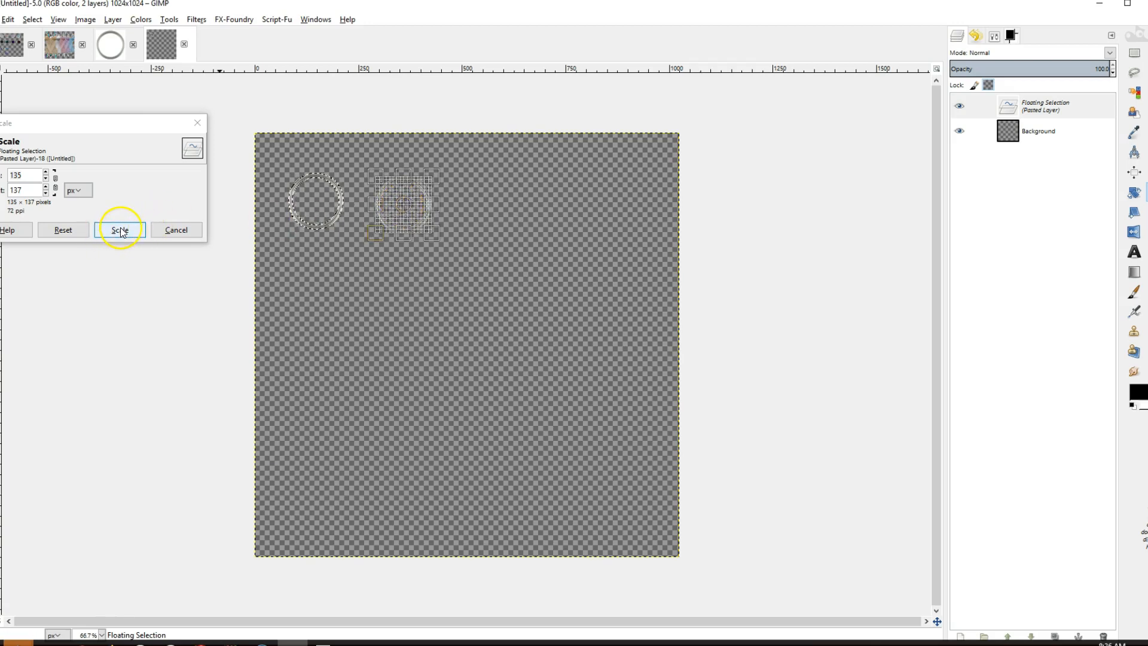
pyautogui.click(120, 231)
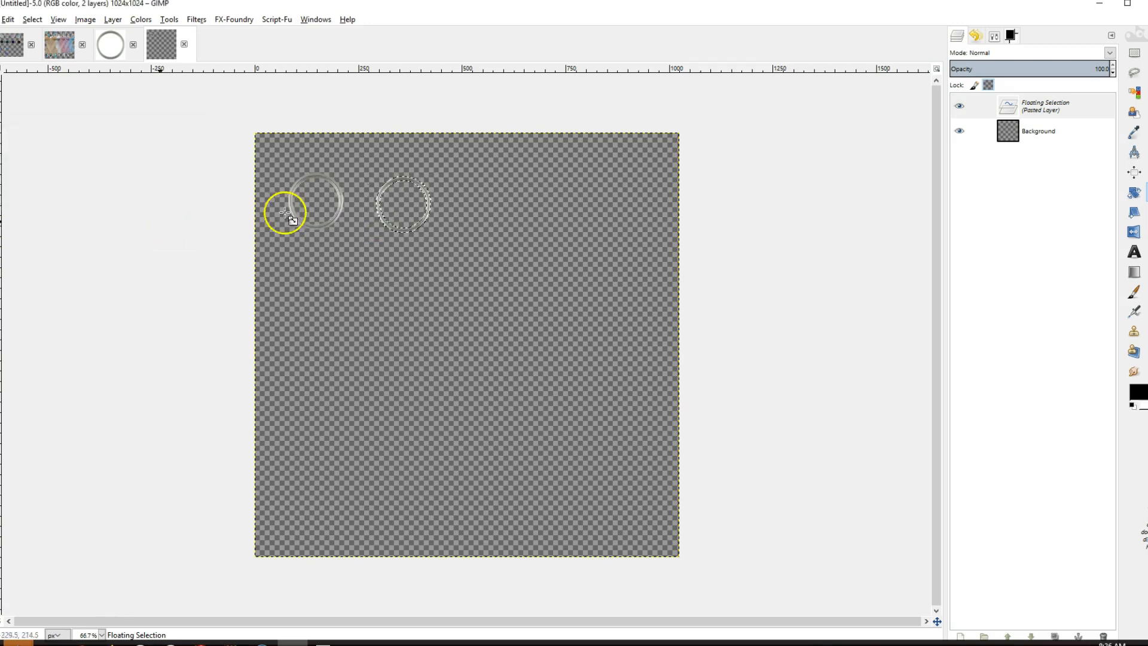
# - Paste a third ring at 135 x 137 px and place it in the row to the right of the second
pyautogui.click(9, 20)
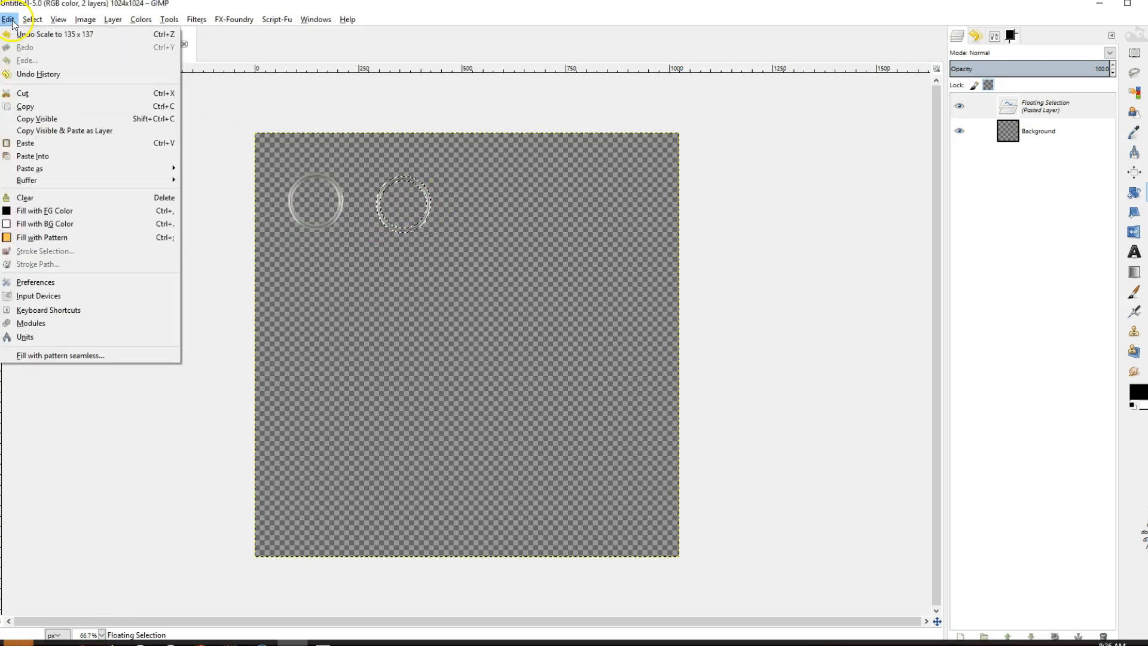
pyautogui.click(31, 145)
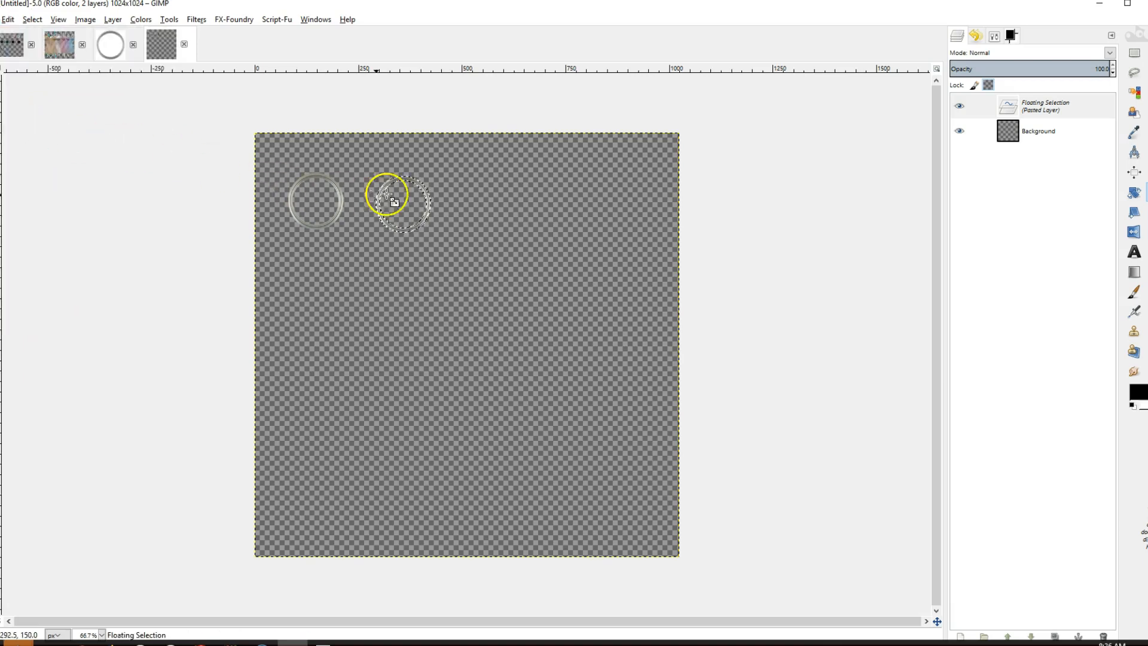
pyautogui.click(404, 205)
pyautogui.moveTo(411, 211); pyautogui.dragTo(495, 212)
pyautogui.click(120, 230)
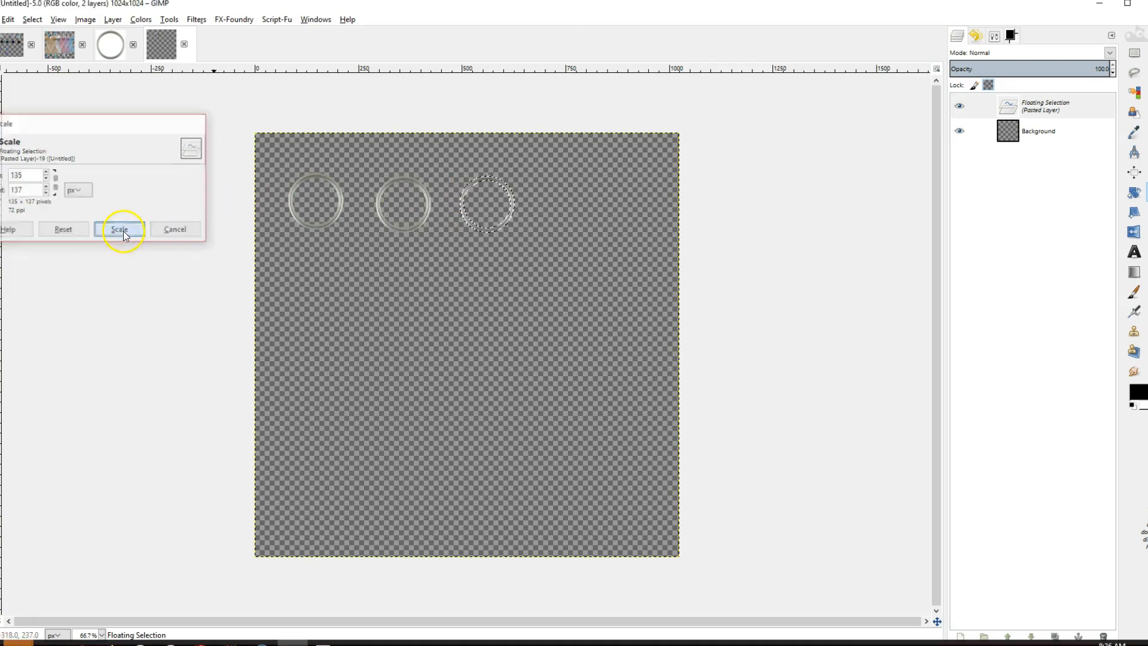
# - Paste a fourth ring at 135 x 137 px and place it in the row to the right of the third
pyautogui.click(11, 20)
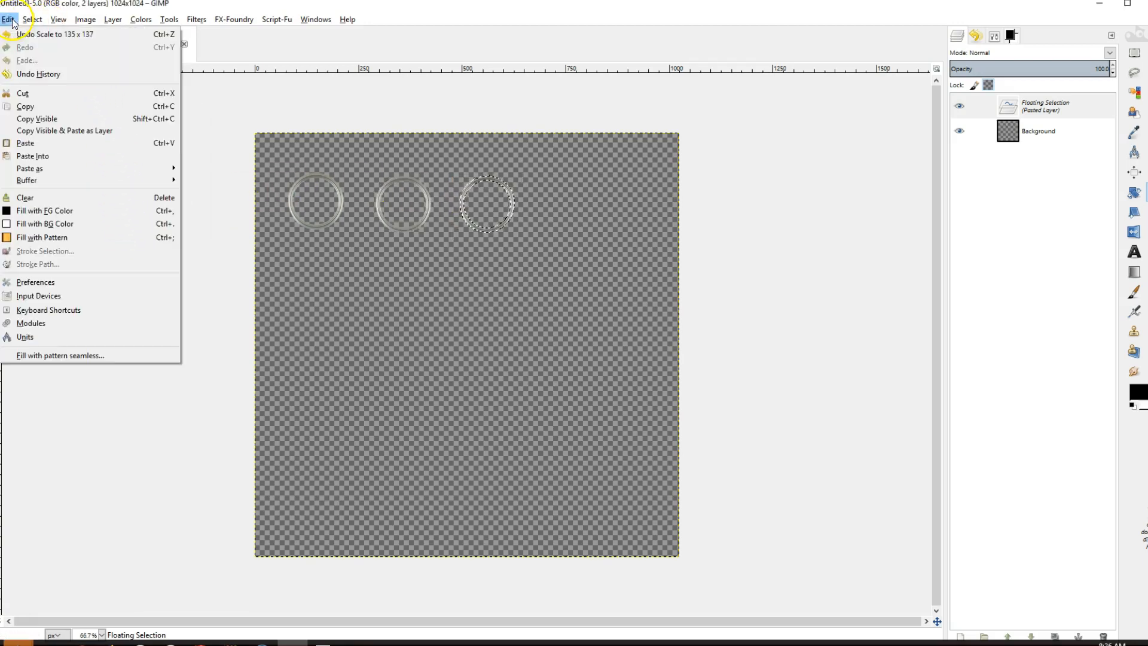
pyautogui.click(39, 148)
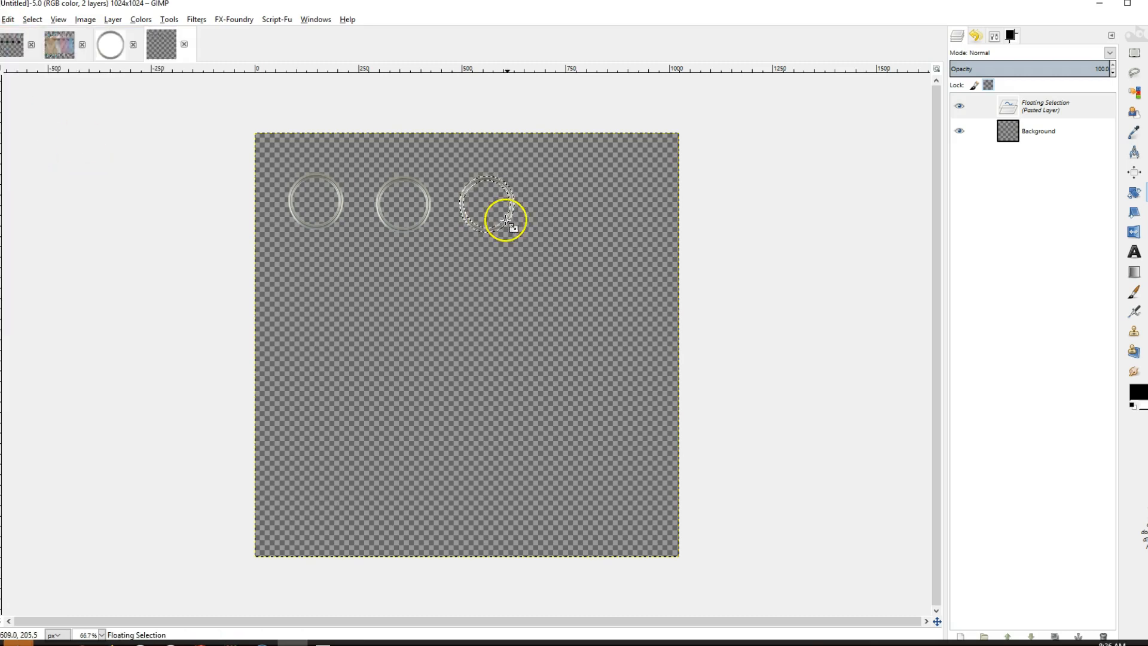
pyautogui.click(484, 205)
pyautogui.moveTo(486, 203); pyautogui.dragTo(572, 207)
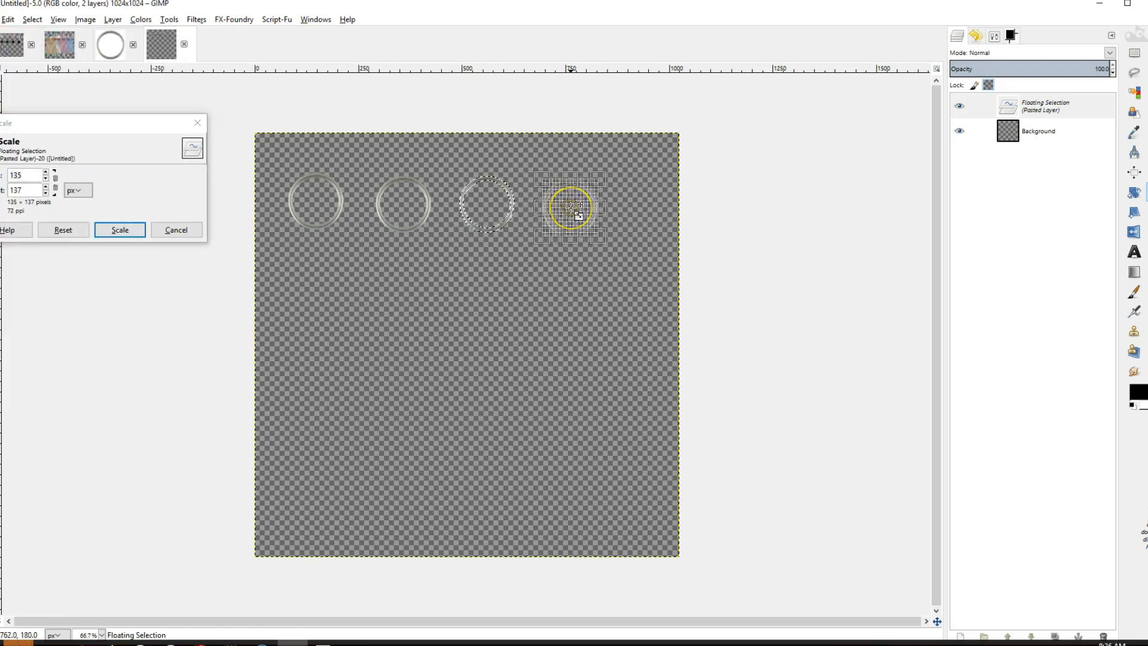
pyautogui.click(116, 230)
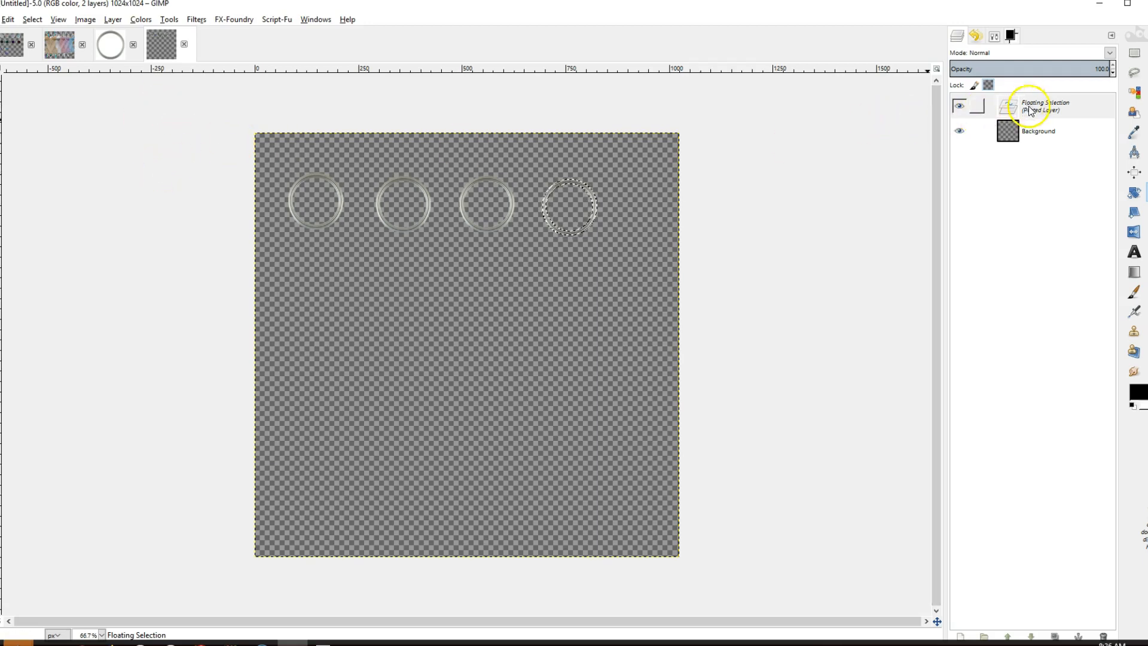
# - Turn the floating fourth ring into a new layer and merge it down into the Background layer
pyautogui.click(1046, 111)
pyautogui.rightClick(1045, 110)
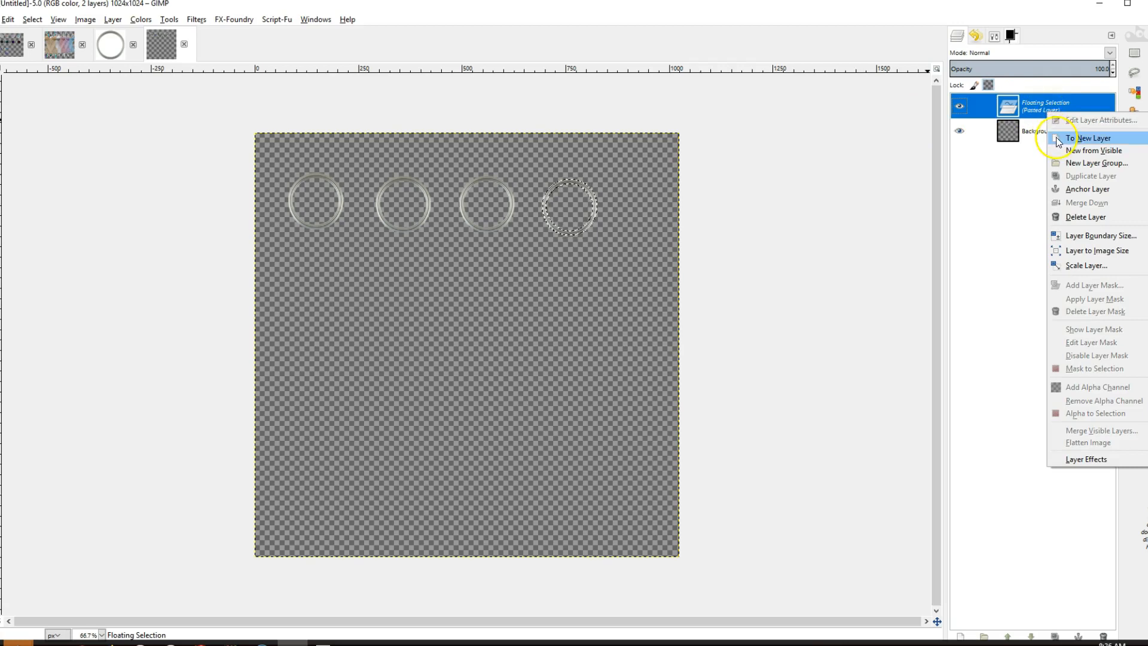
pyautogui.click(1055, 138)
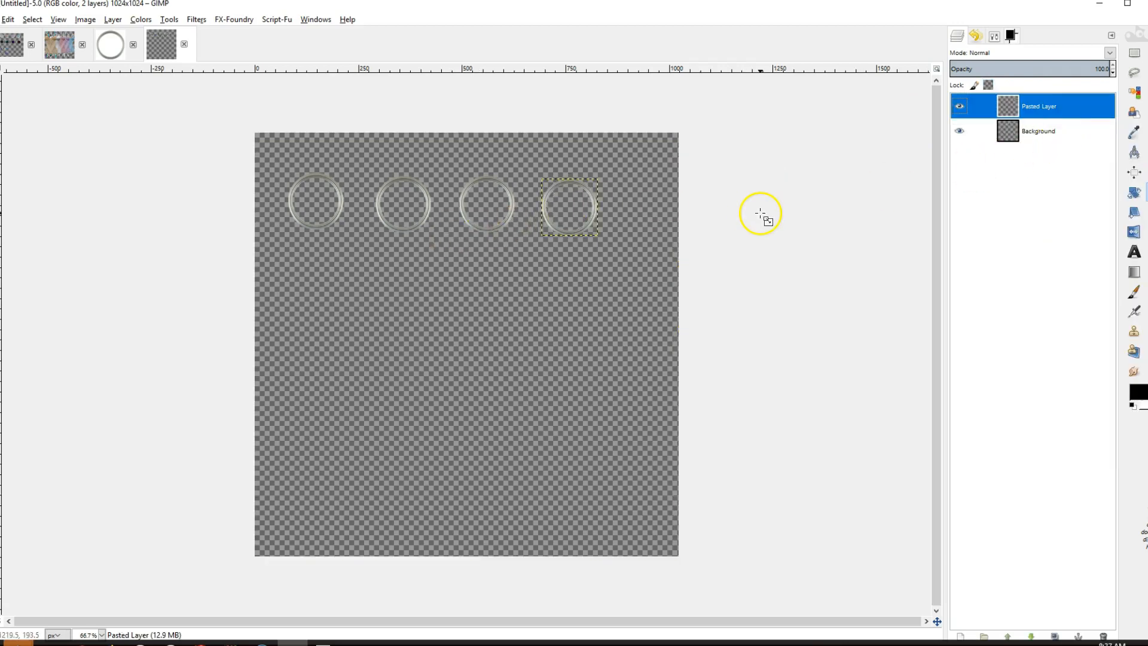
pyautogui.rightClick(1041, 105)
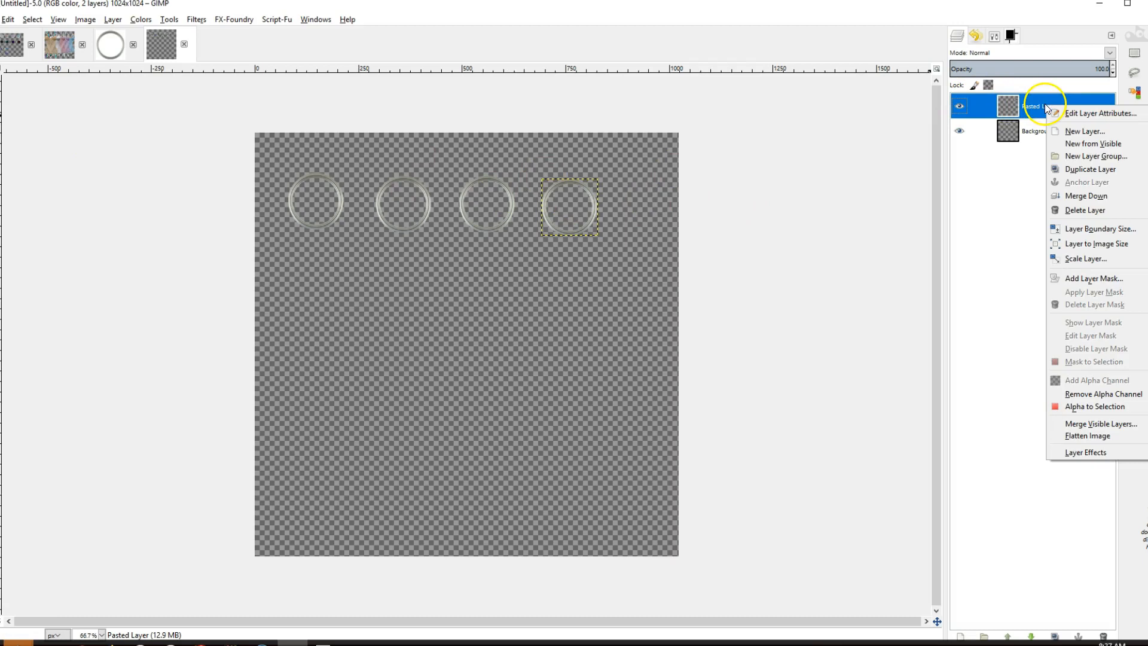
pyautogui.click(1074, 195)
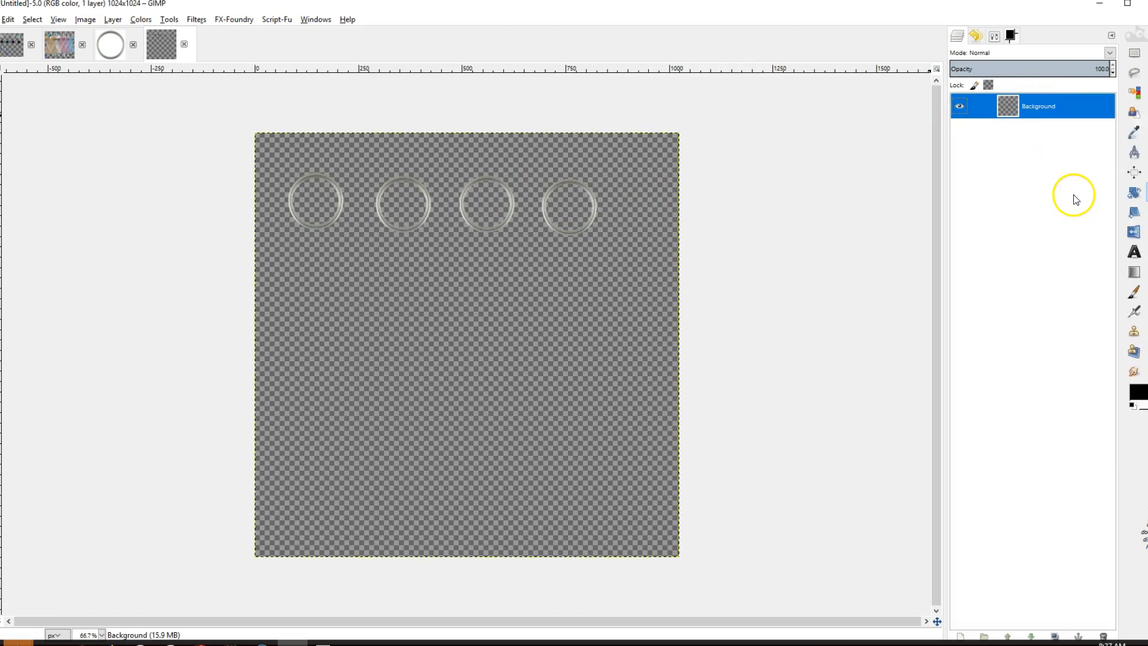
# - Look at the pastelFatPacks image and return to the image with the four rings
pyautogui.click(59, 46)
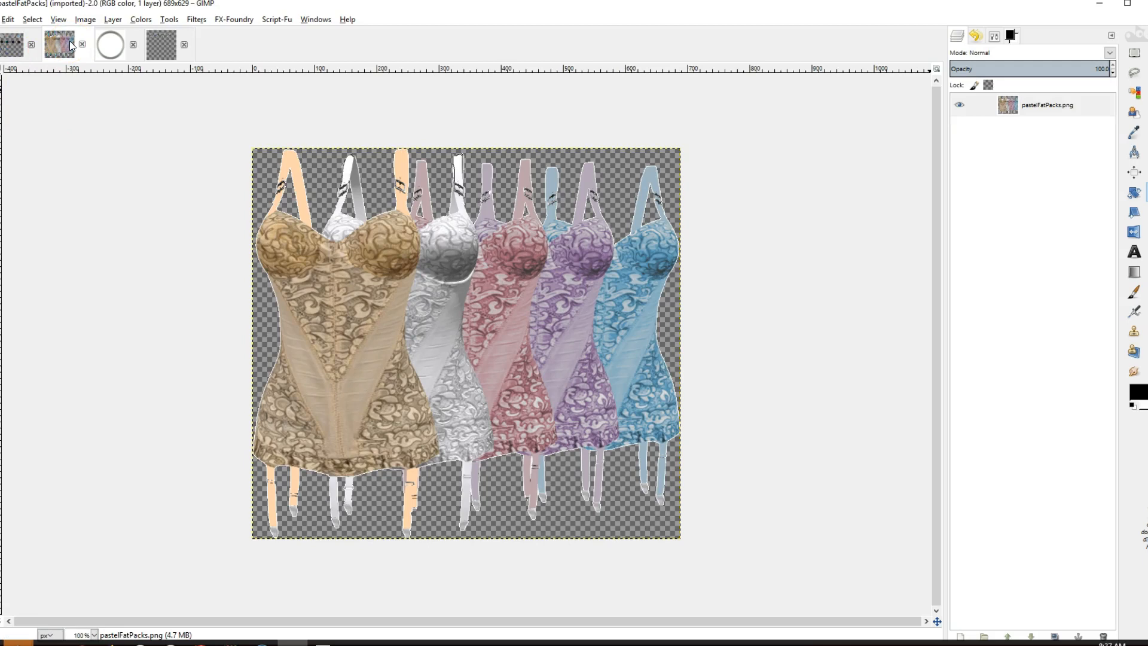
pyautogui.click(162, 45)
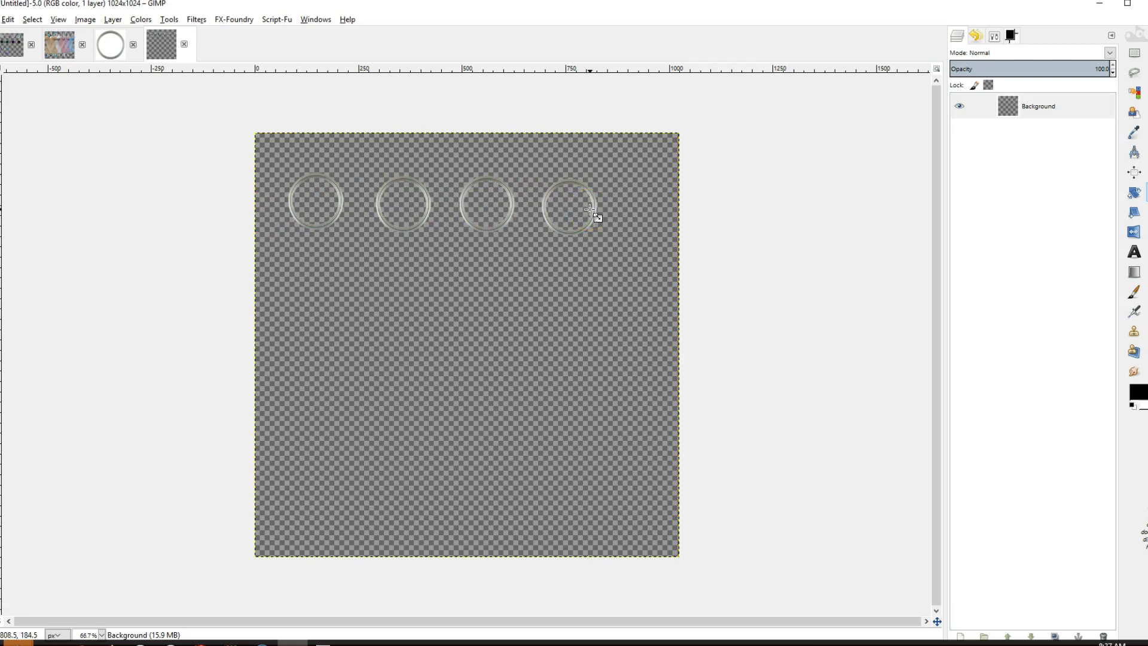
# - Copy the whole pastelFatPacks image and paste it into the image with the four rings
pyautogui.click(59, 44)
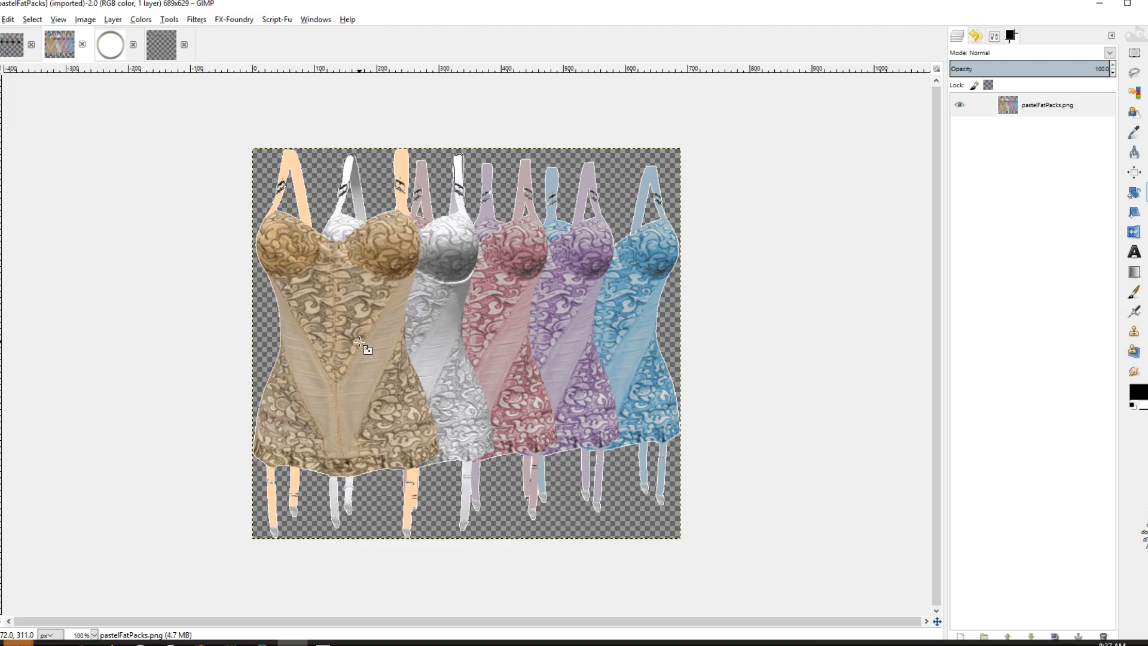
pyautogui.click(8, 22)
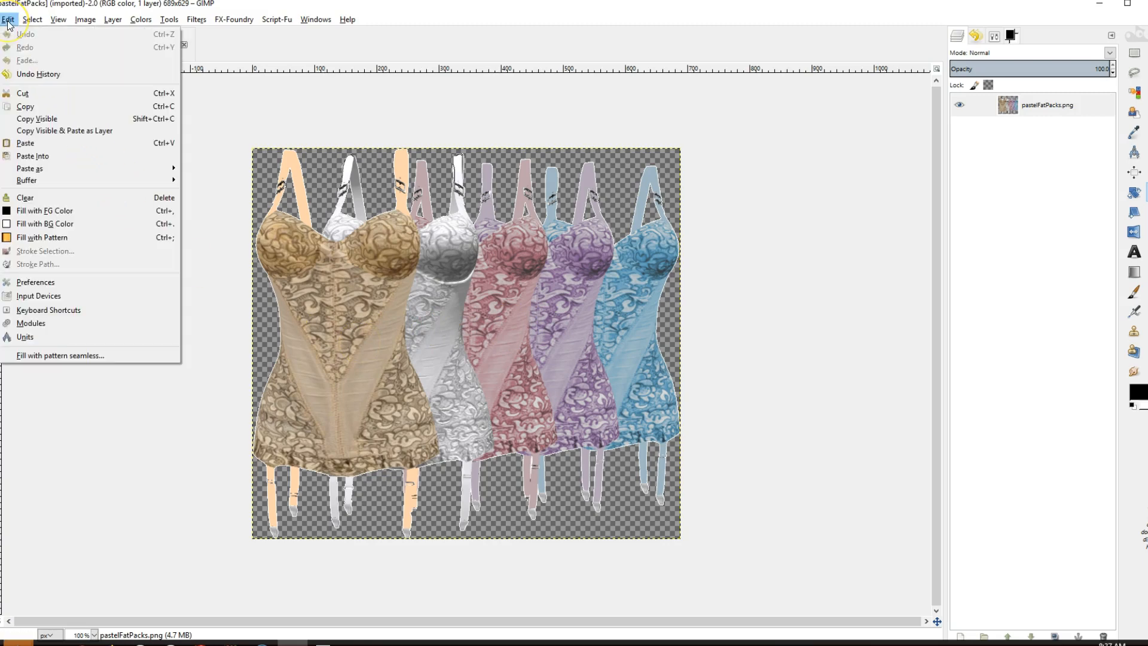
pyautogui.click(25, 107)
pyautogui.click(160, 45)
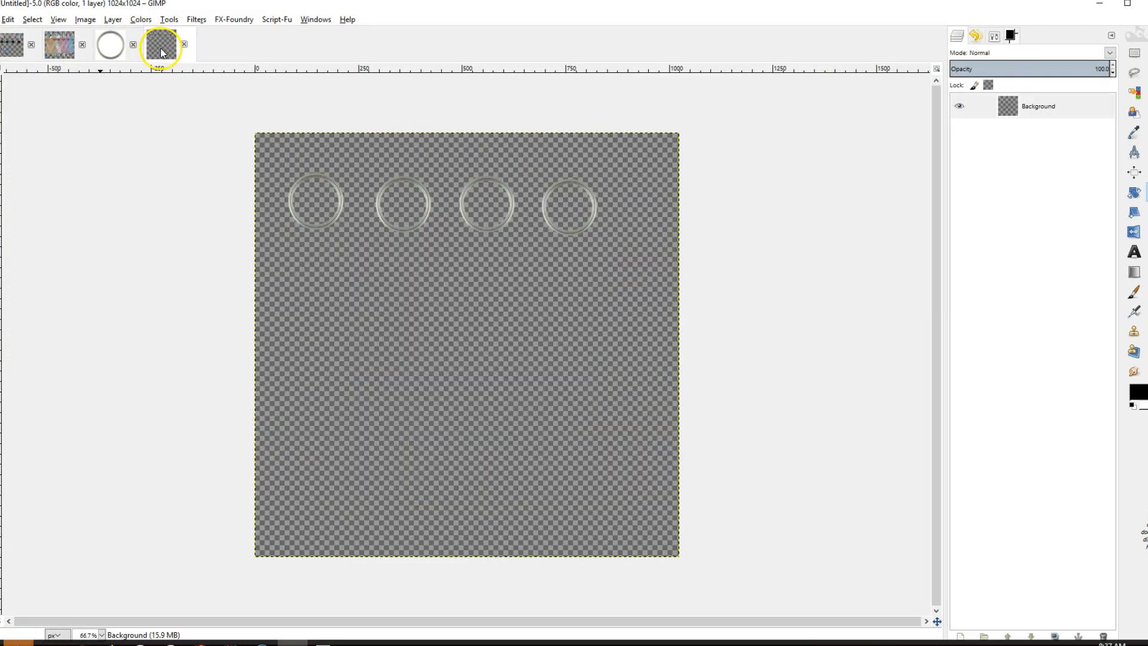
pyautogui.click(9, 21)
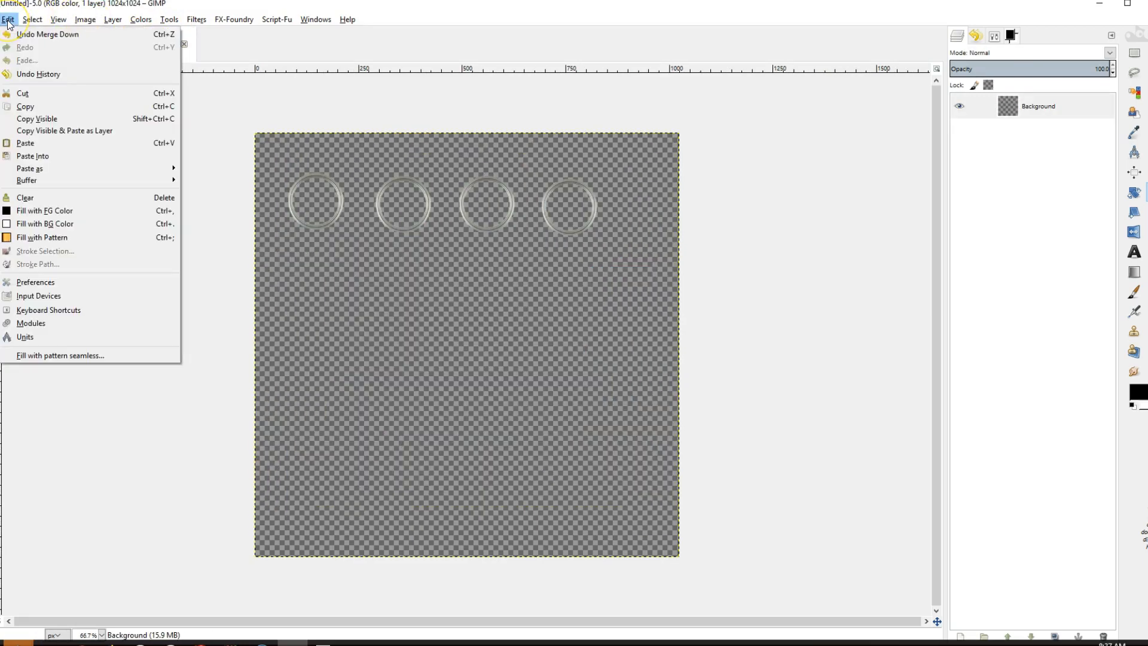
pyautogui.moveTo(37, 169)
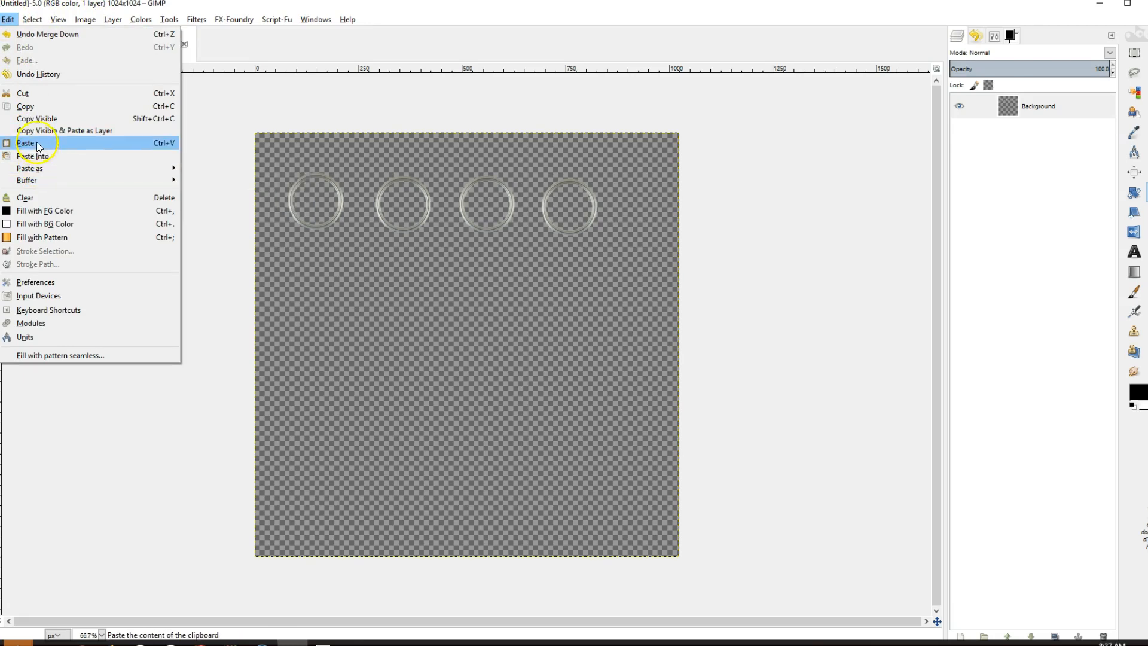
pyautogui.click(37, 143)
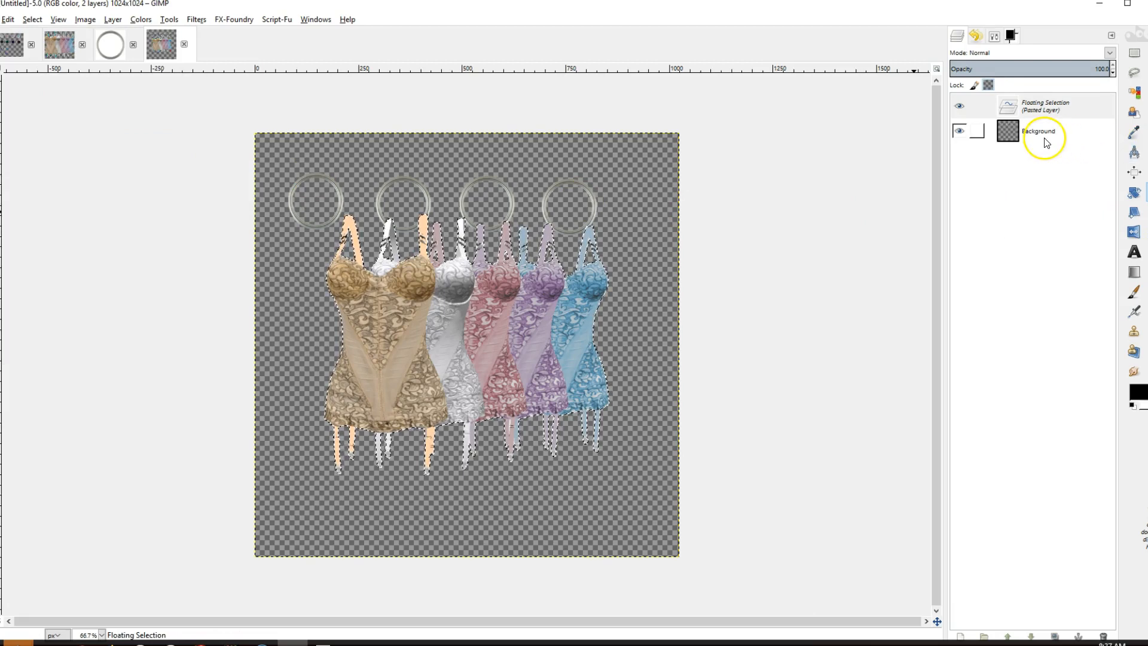
# - Turn the floating garment selection into a new layer and move it below the Background layer
pyautogui.rightClick(1051, 108)
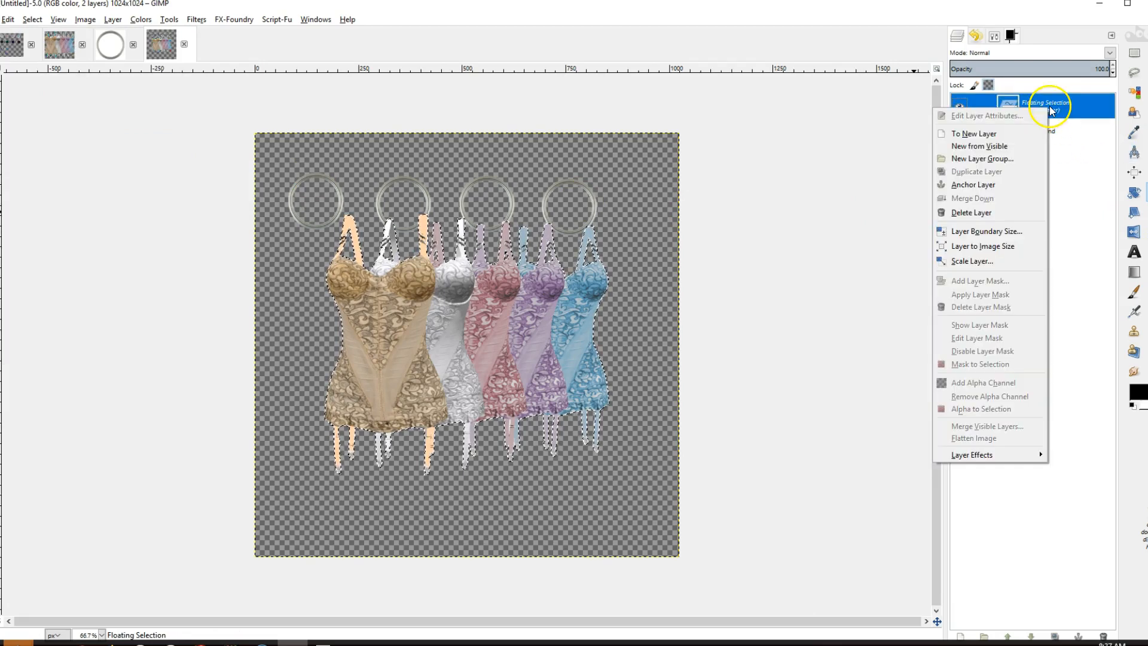
pyautogui.click(980, 133)
pyautogui.moveTo(1007, 107); pyautogui.dragTo(1027, 144)
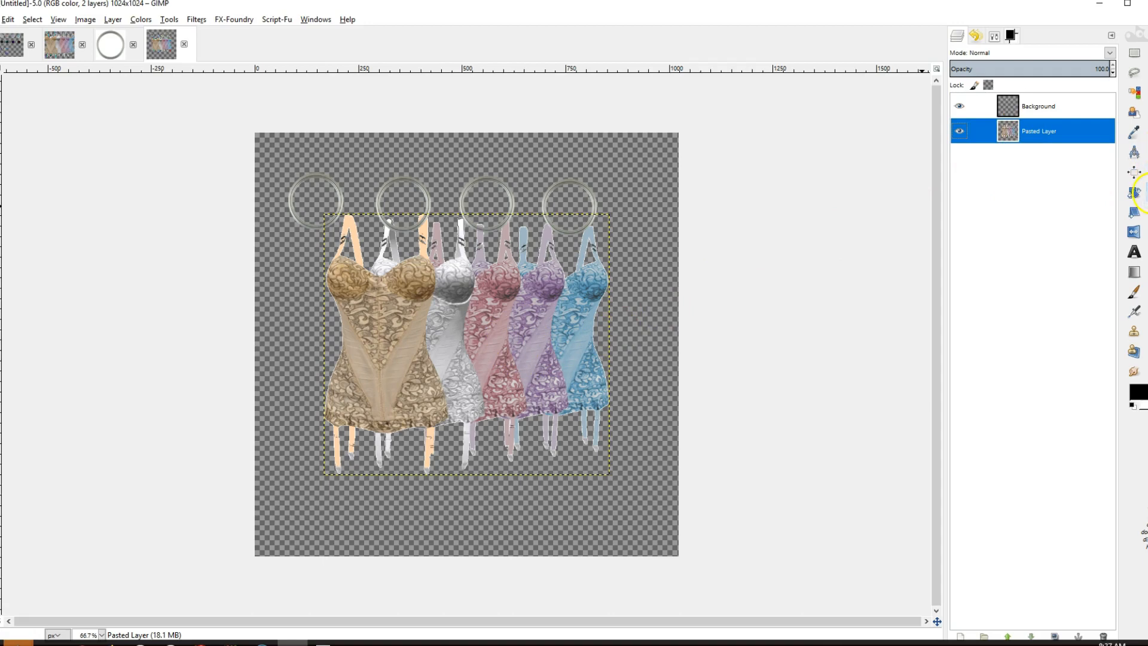
# - Scale the pasted garment layer to about 1161 x 629 px and move it up behind the row of rings
pyautogui.click(1135, 192)
pyautogui.click(565, 352)
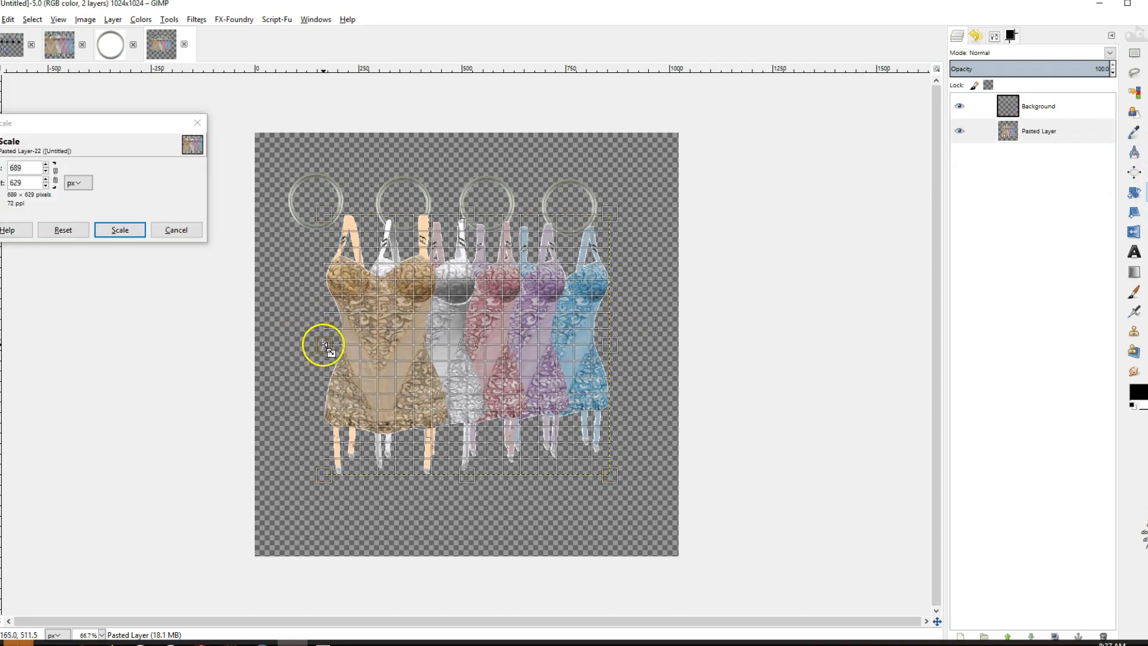
pyautogui.moveTo(323, 345); pyautogui.dragTo(245, 344)
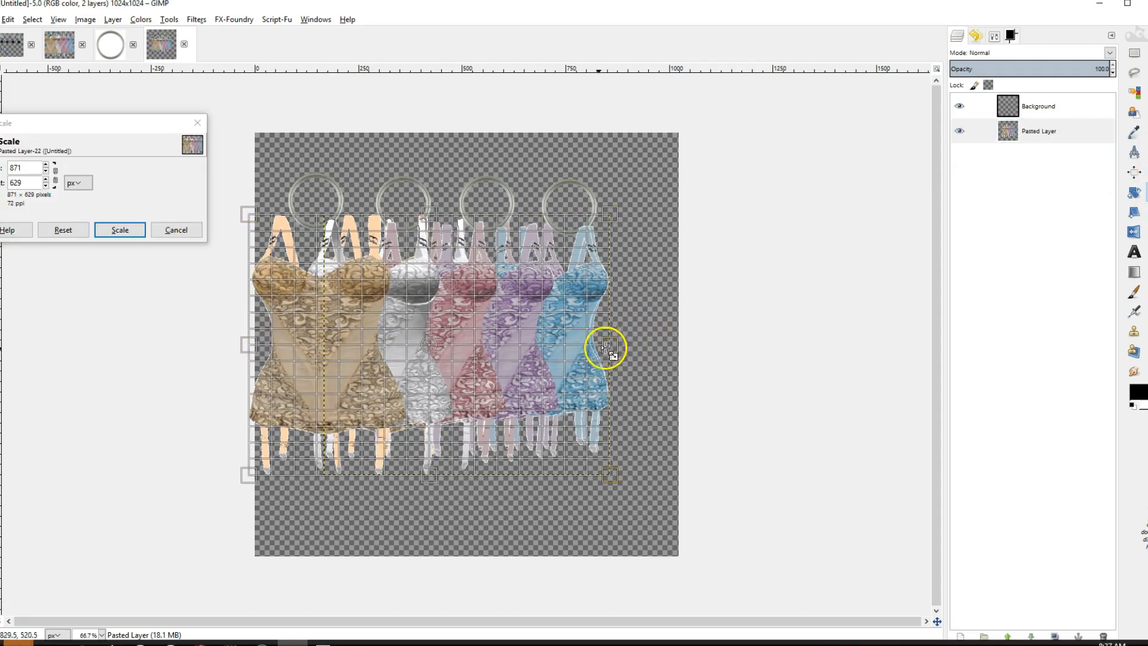
pyautogui.moveTo(609, 342); pyautogui.dragTo(730, 336)
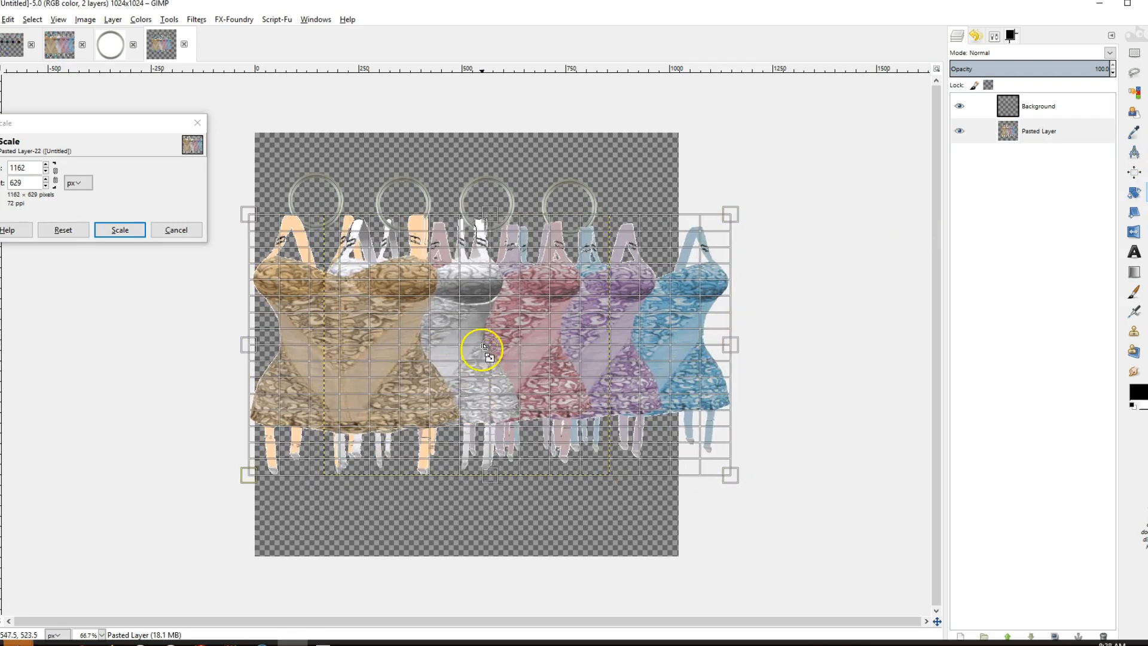
pyautogui.moveTo(488, 344); pyautogui.dragTo(468, 221)
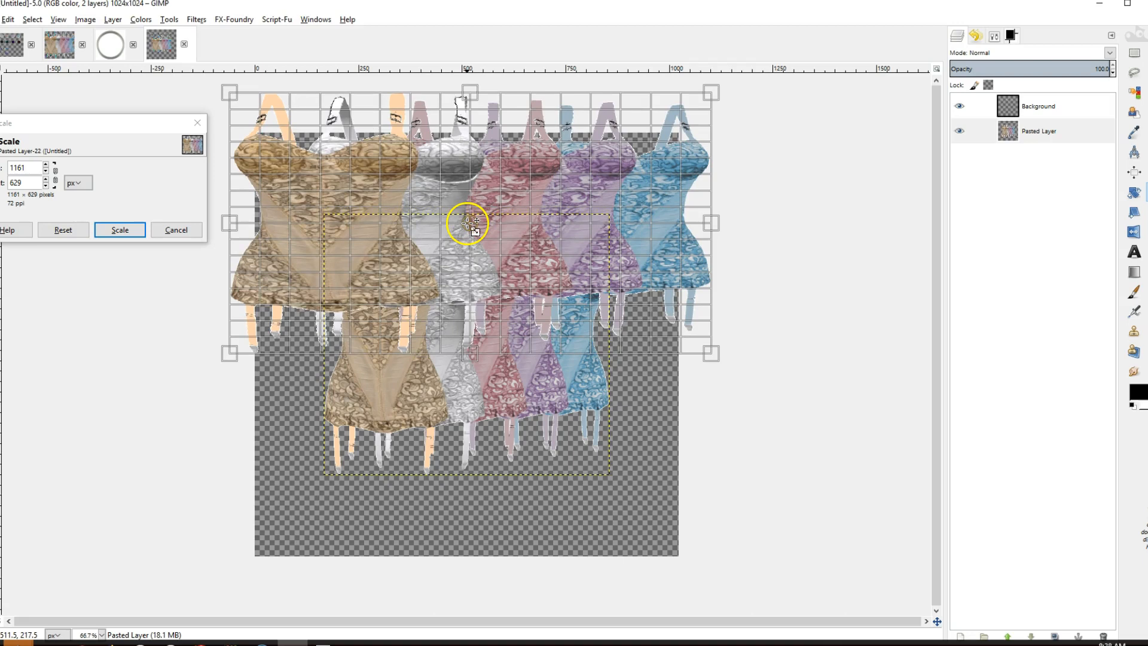
pyautogui.click(120, 231)
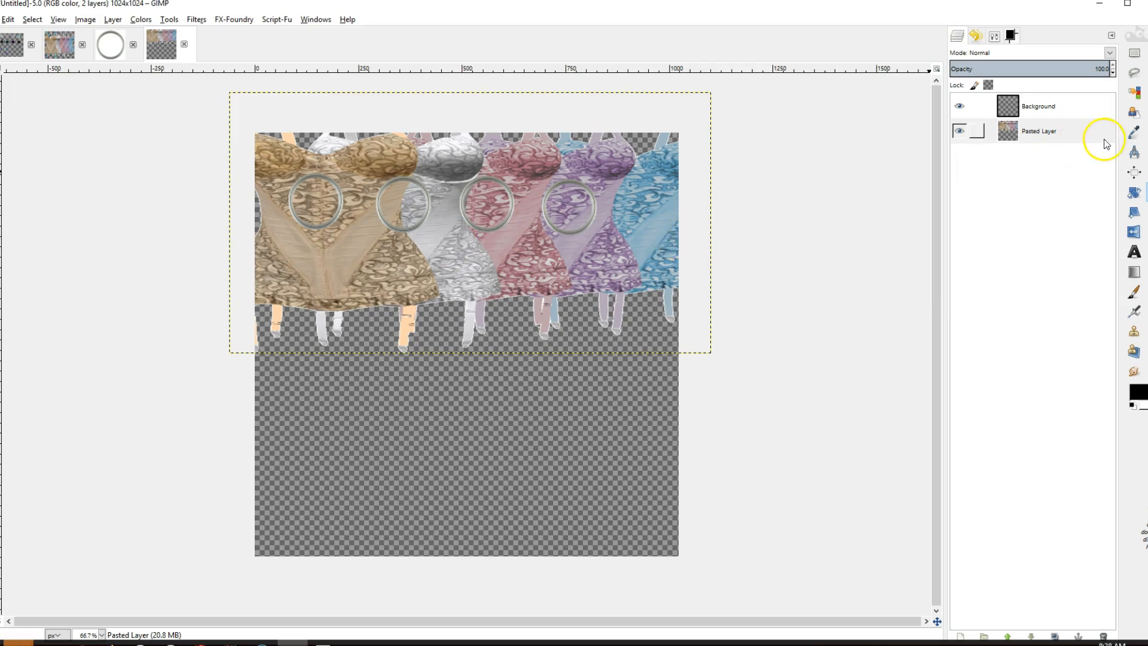
# - Scale the garment layer again to about 1219 x 629 px, extending it past the canvas's left edge
pyautogui.click(696, 214)
pyautogui.moveTo(697, 217); pyautogui.dragTo(667, 222)
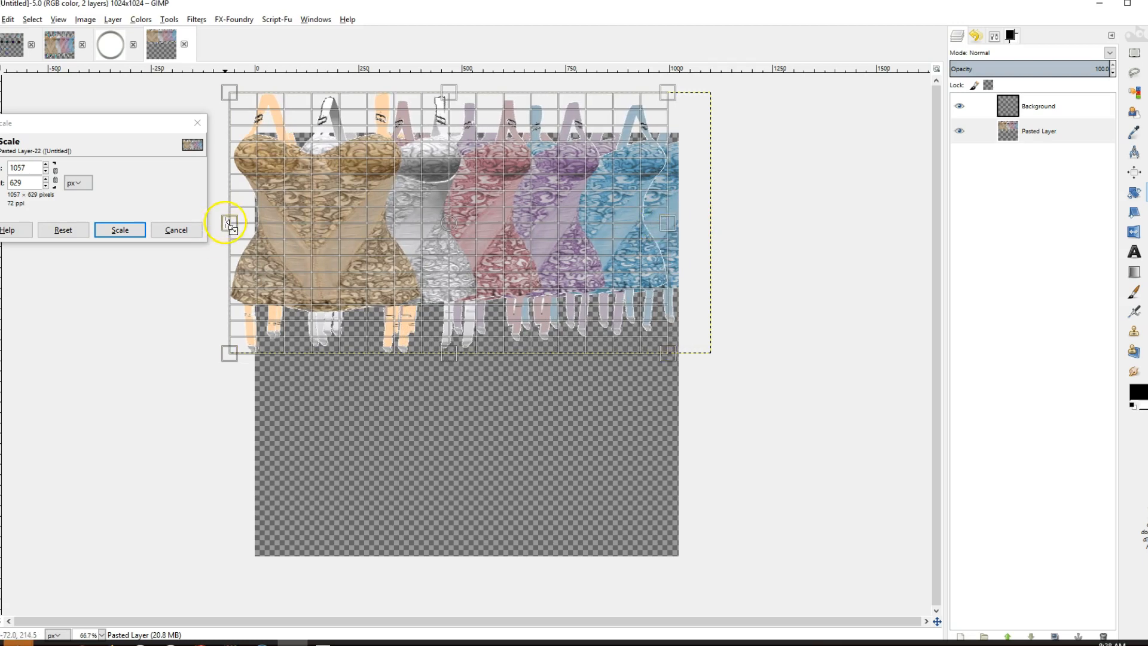
pyautogui.moveTo(229, 224); pyautogui.dragTo(160, 227)
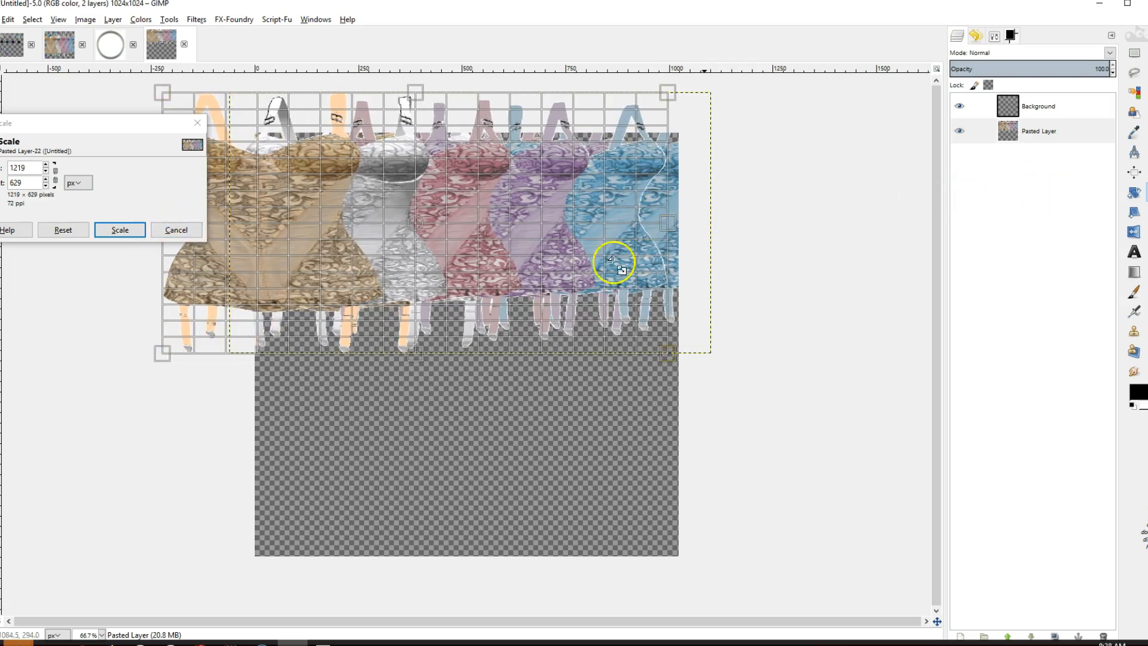
pyautogui.click(120, 230)
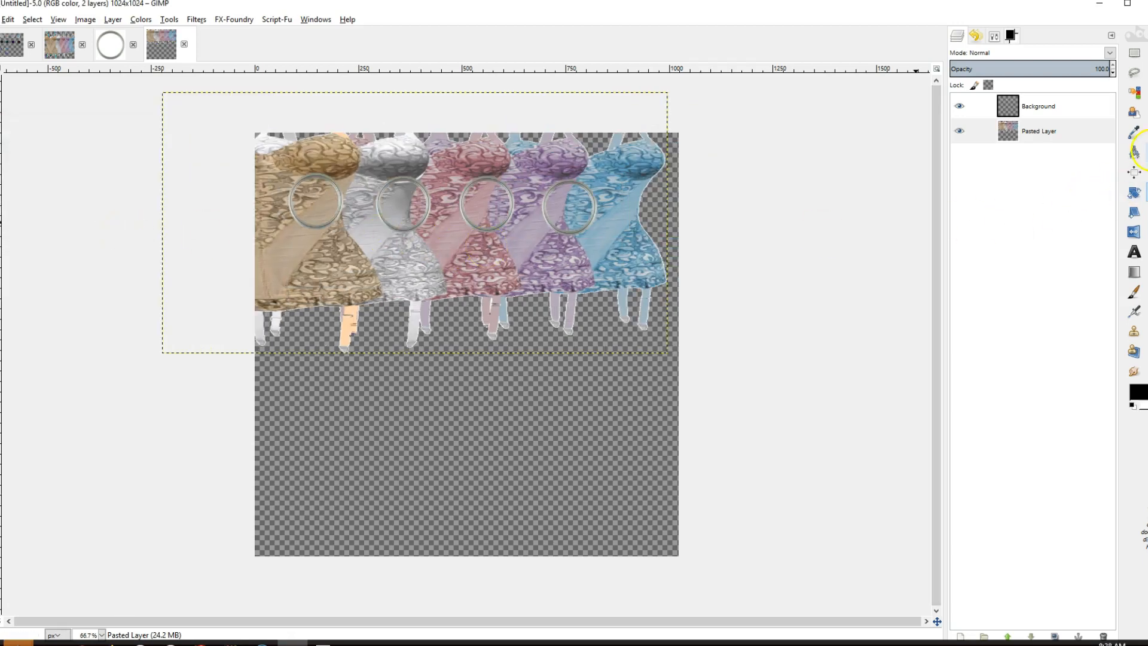
# - Move the garment layer slightly right and up so each ring frames a different garment colour
pyautogui.click(1134, 172)
pyautogui.moveTo(462, 266); pyautogui.dragTo(489, 256)
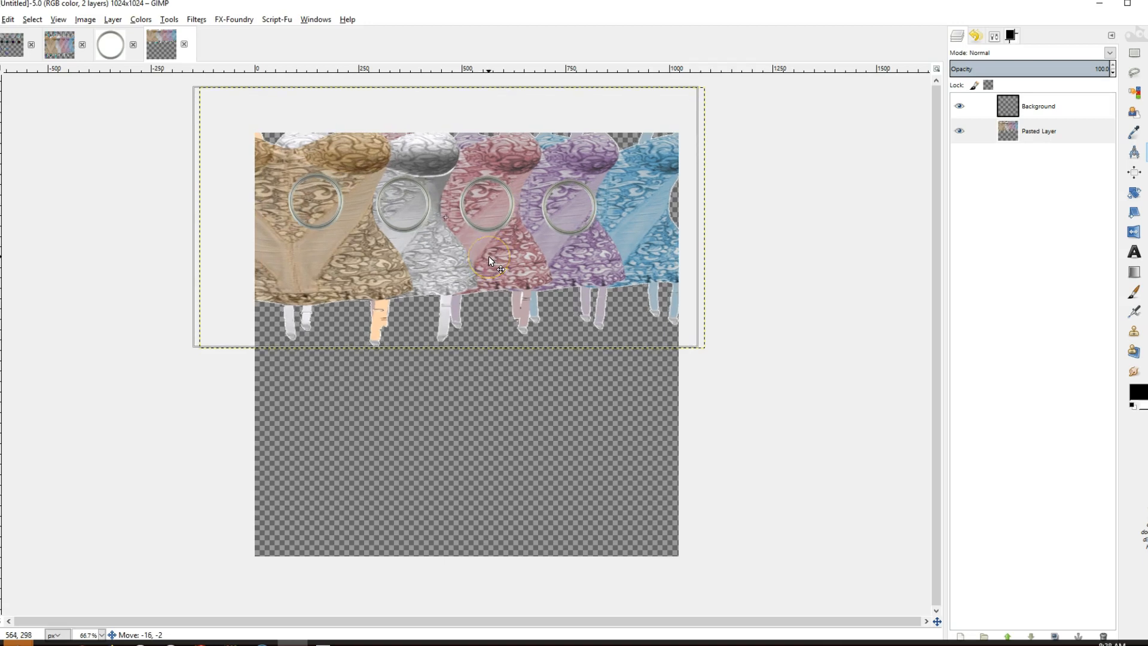
pyautogui.moveTo(489, 256); pyautogui.dragTo(489, 256)
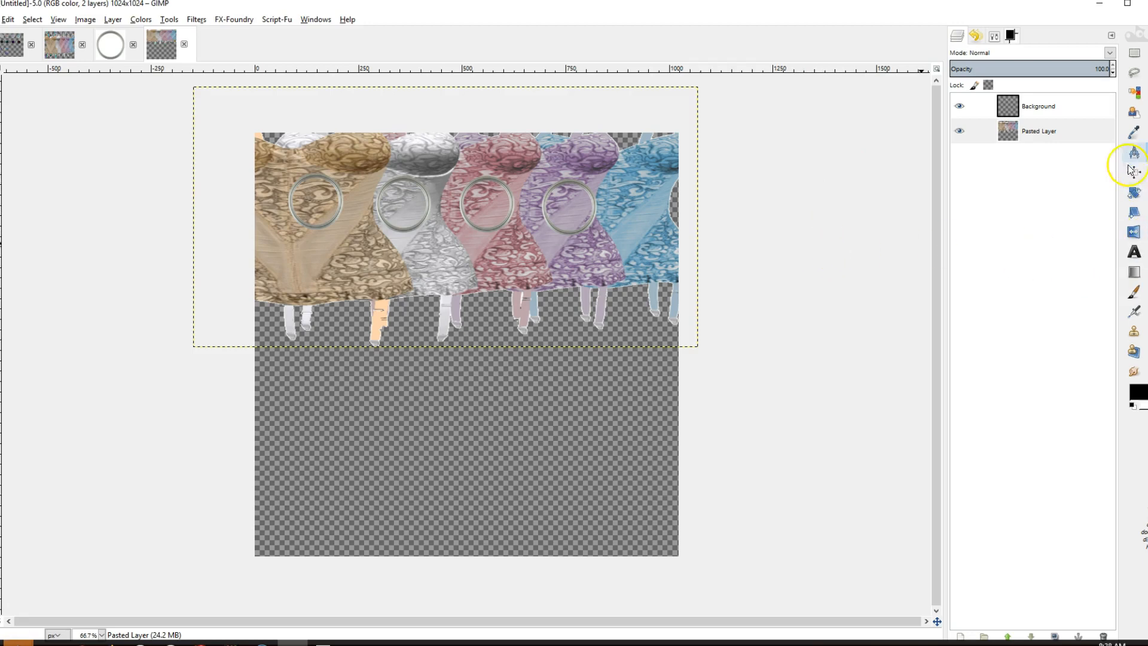
# - Select the area outside the rings on the Background layer, clear it from Pasted Layer, and hide the layer boundary
pyautogui.click(1040, 104)
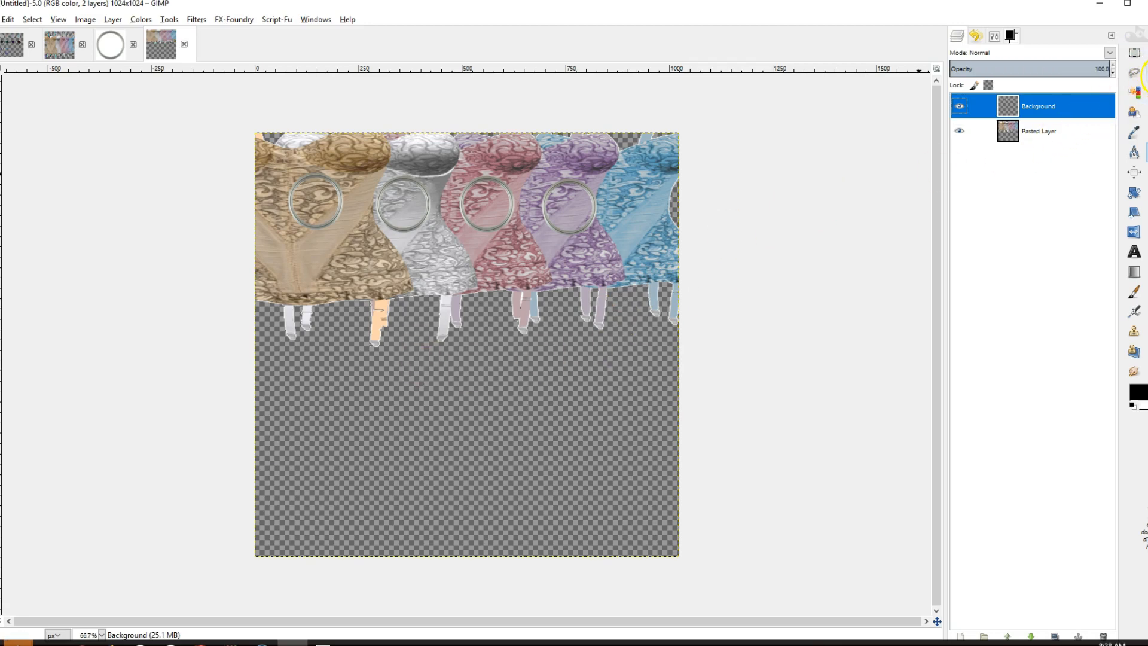
pyautogui.click(1147, 72)
pyautogui.click(587, 429)
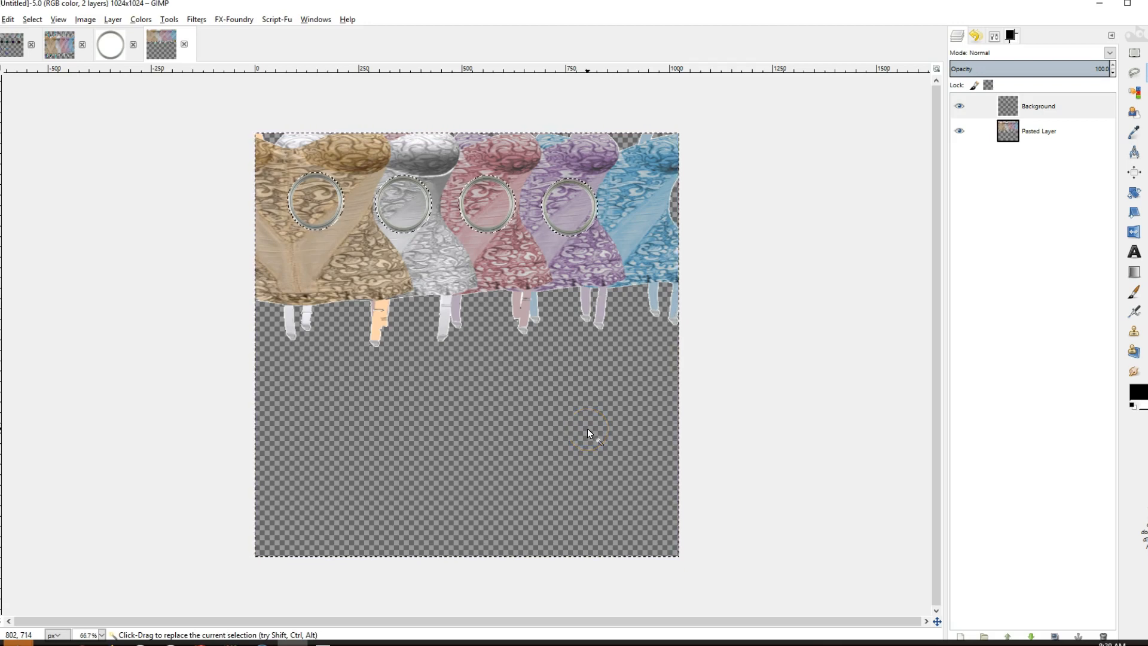
pyautogui.click(1041, 131)
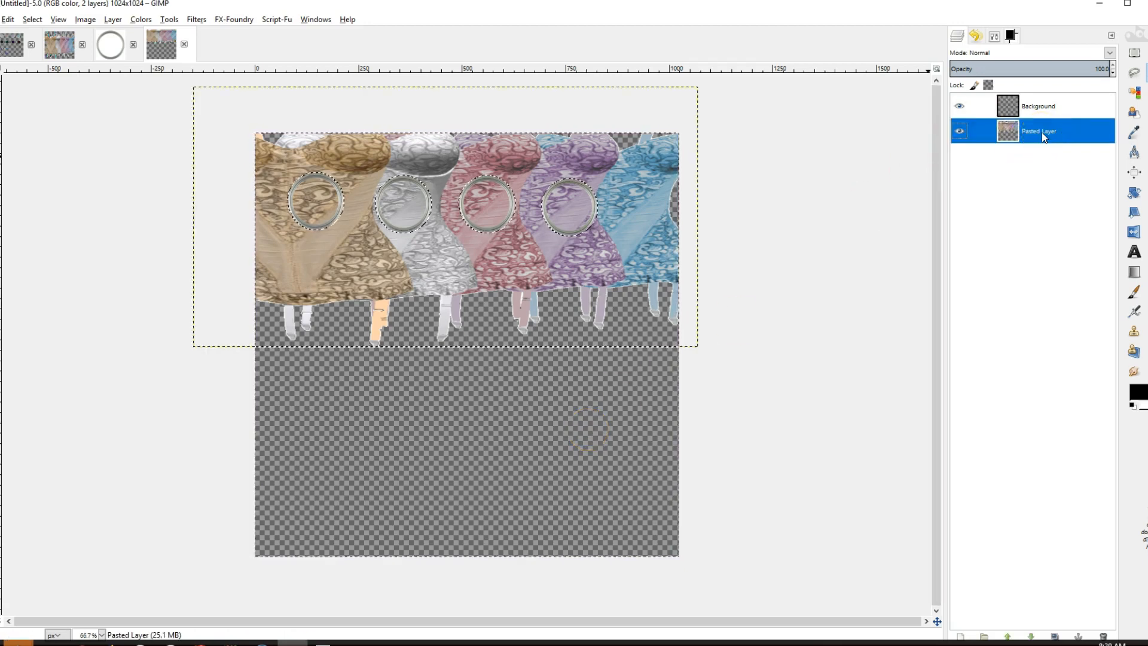
pyautogui.press('Delete')
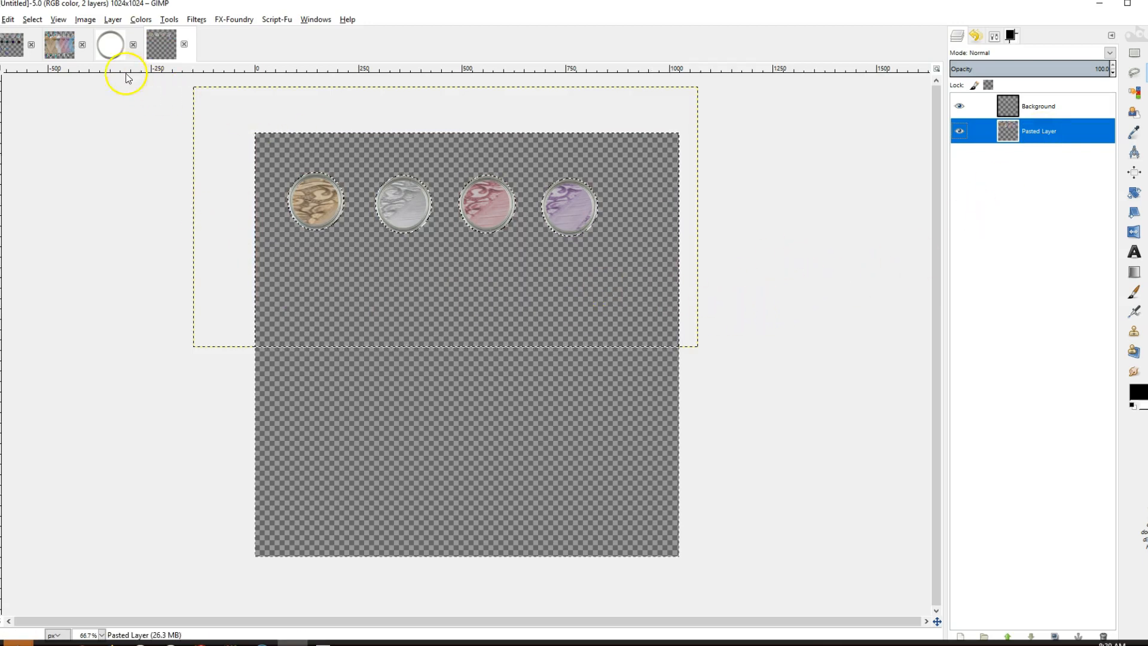
pyautogui.click(58, 20)
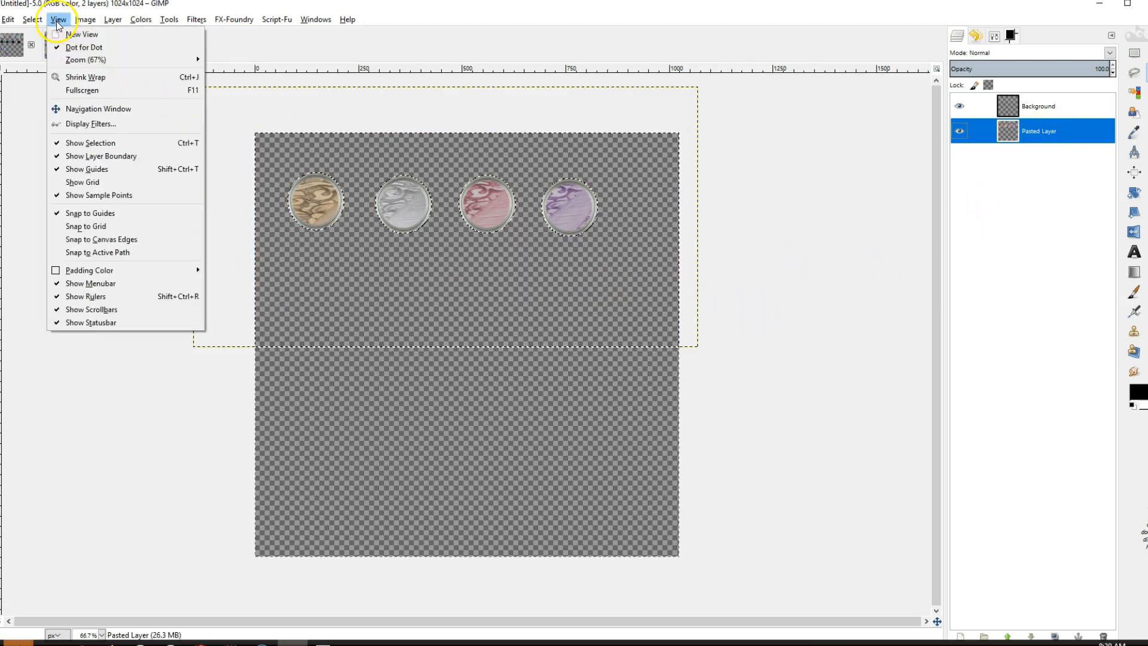
pyautogui.click(82, 157)
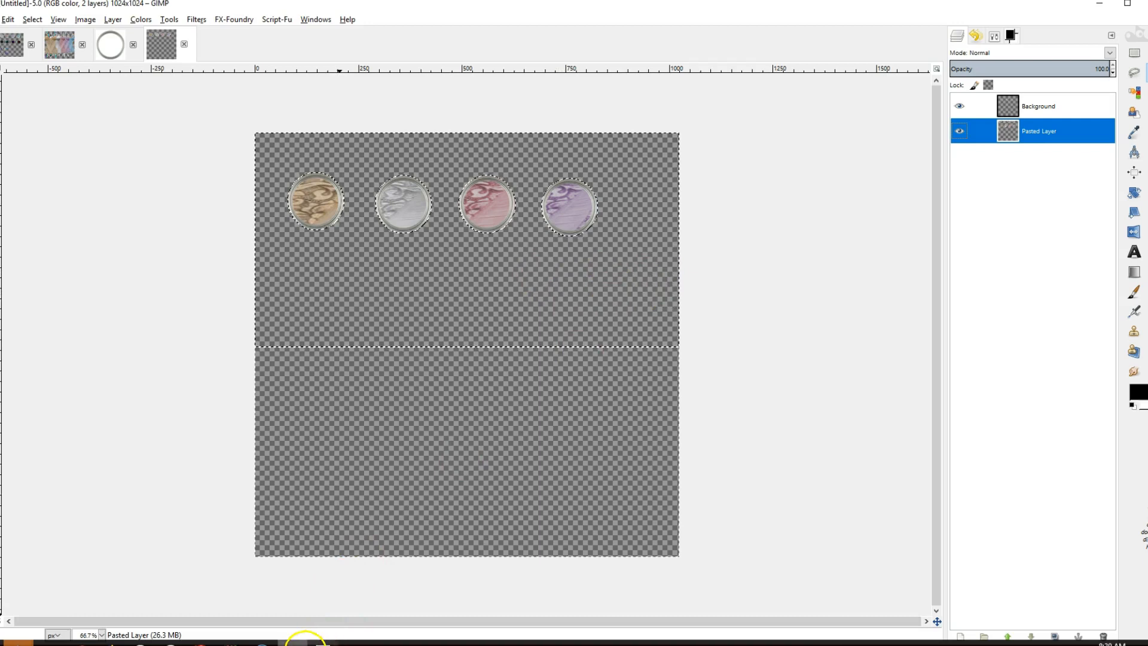
# - Switch to the Firestorm viewer and look at the texture used on the Separates sign's face
pyautogui.moveTo(292, 642)
pyautogui.click(23, 55)
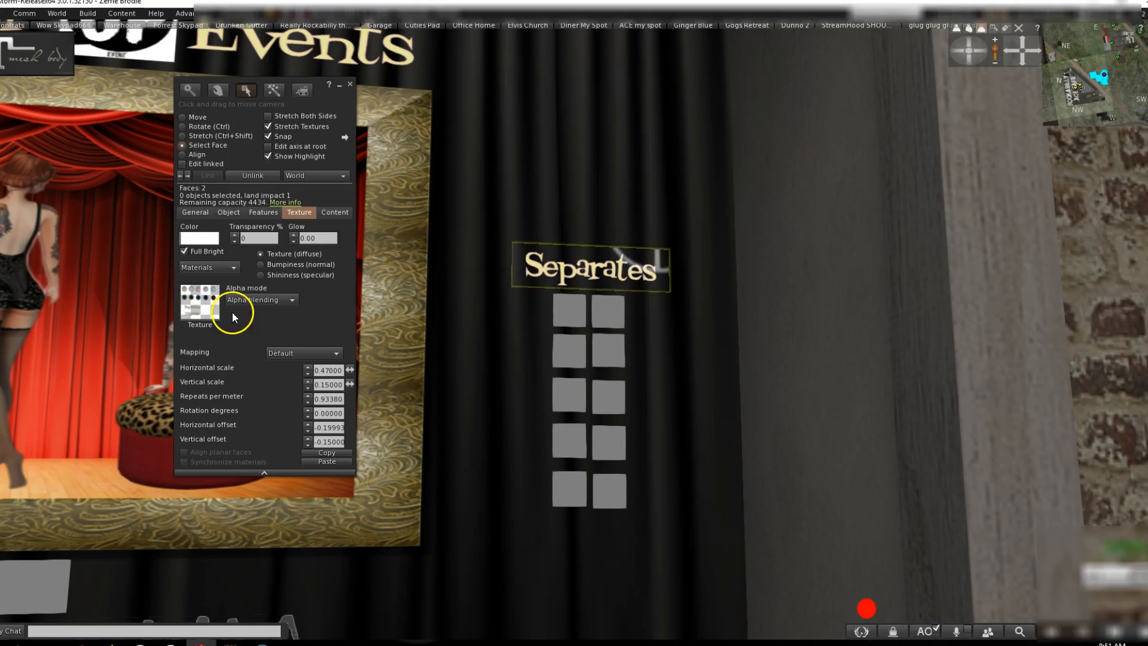
pyautogui.click(197, 308)
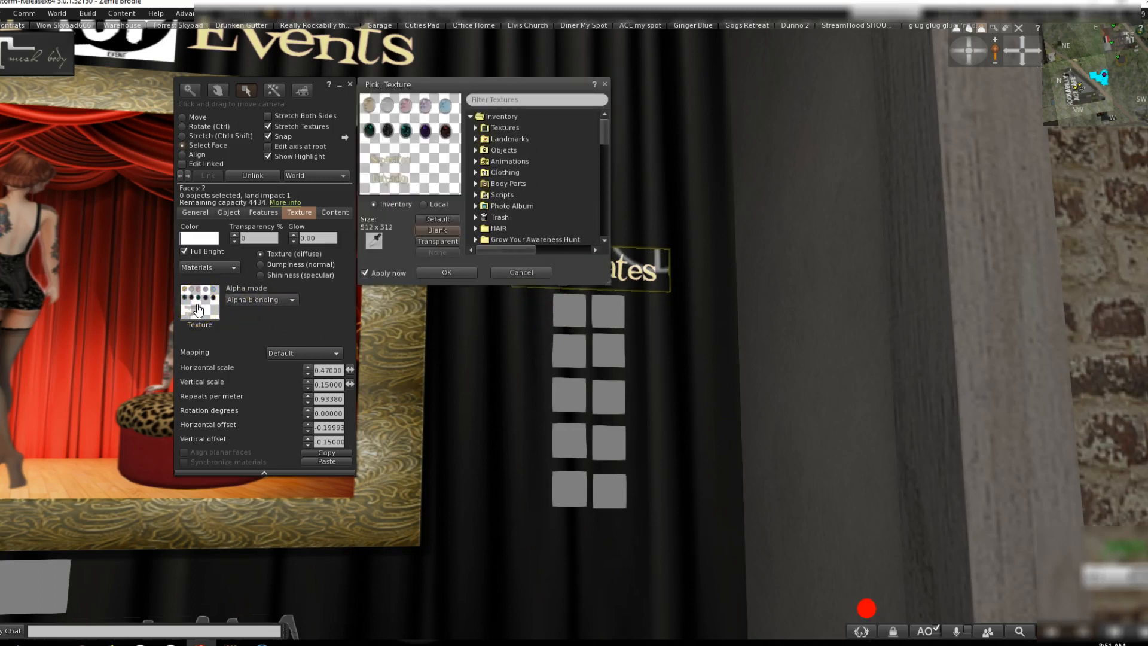
pyautogui.click(520, 275)
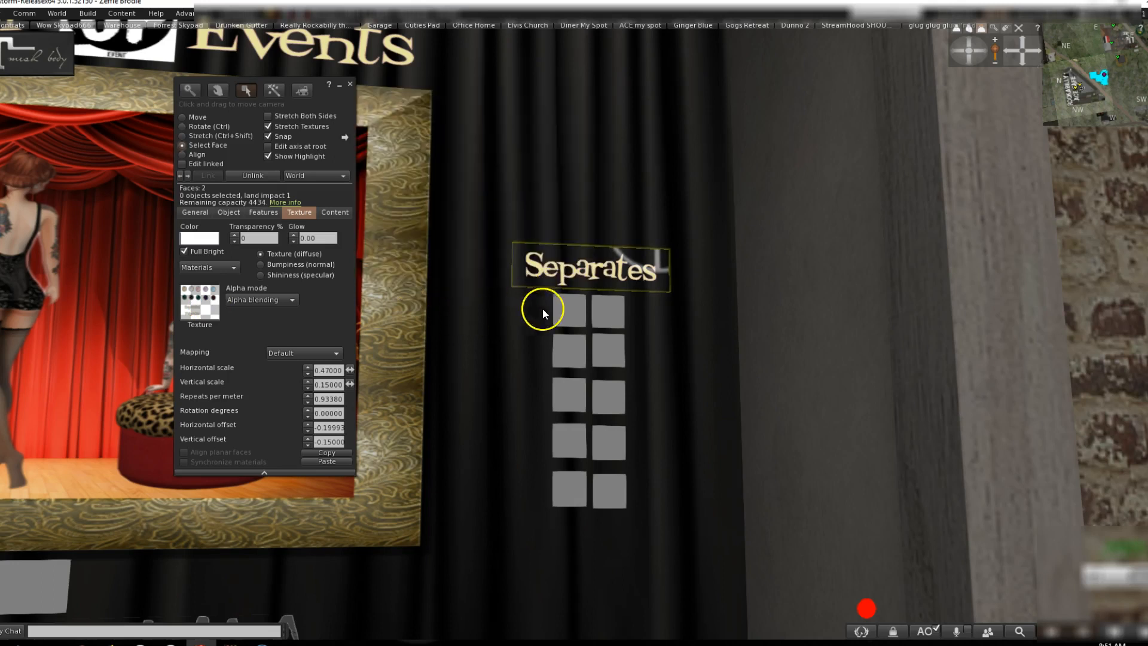
# - Apply the local texture buttonstransparency to the front face of the first grey square under the Separates sign
pyautogui.click(566, 312)
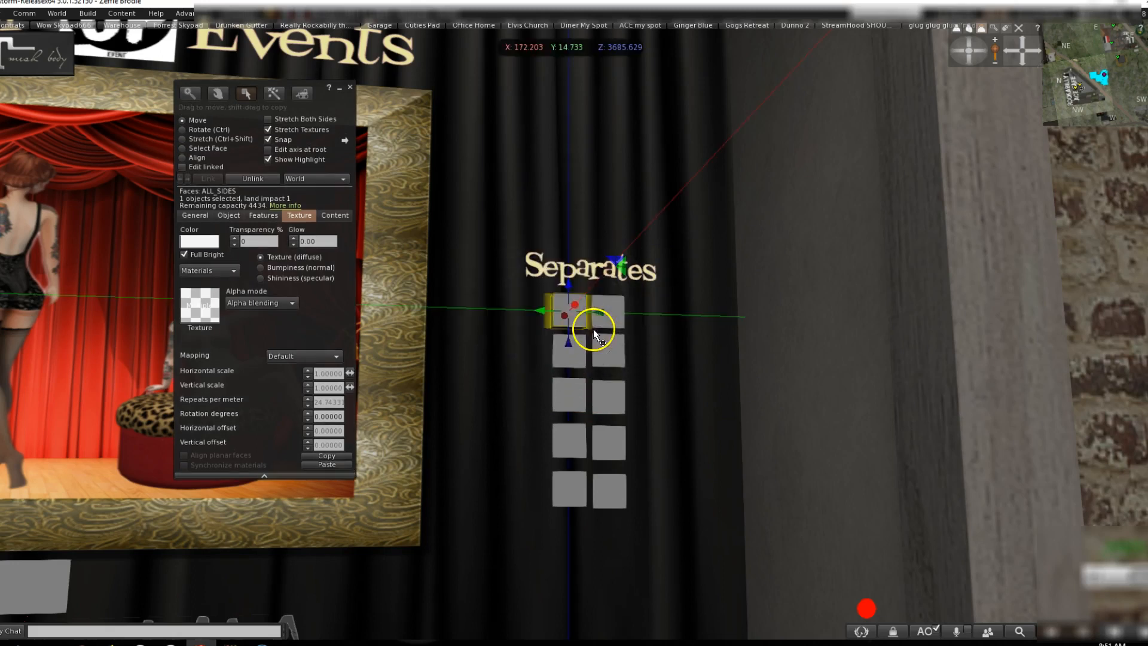
pyautogui.click(197, 306)
pyautogui.click(182, 148)
pyautogui.click(561, 304)
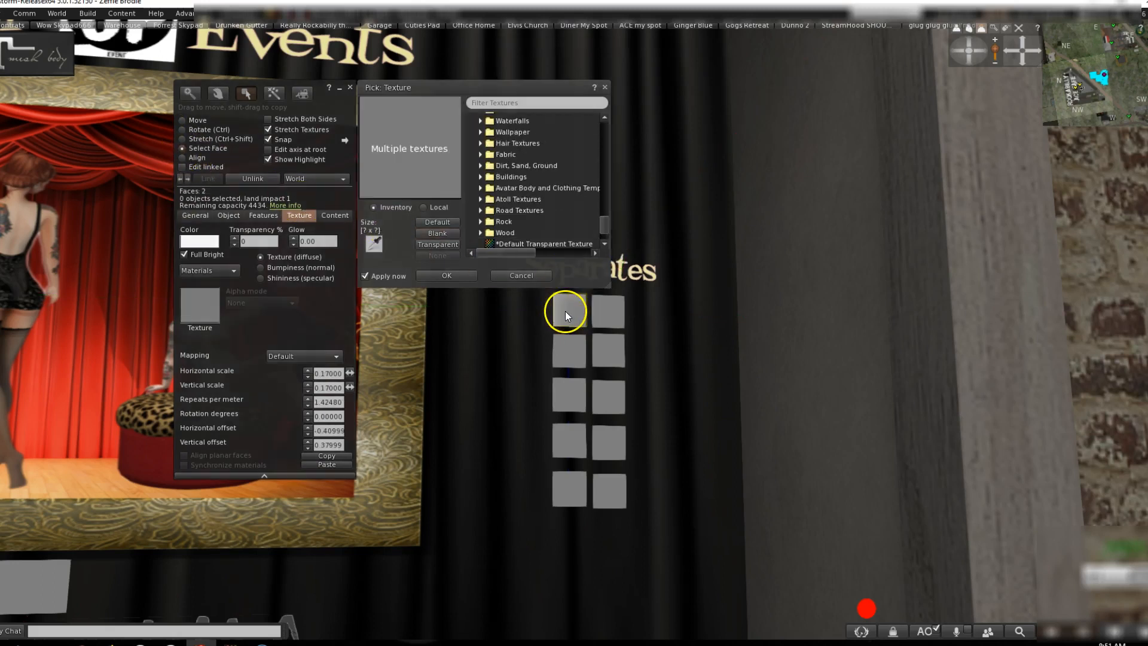
pyautogui.click(423, 207)
pyautogui.click(468, 166)
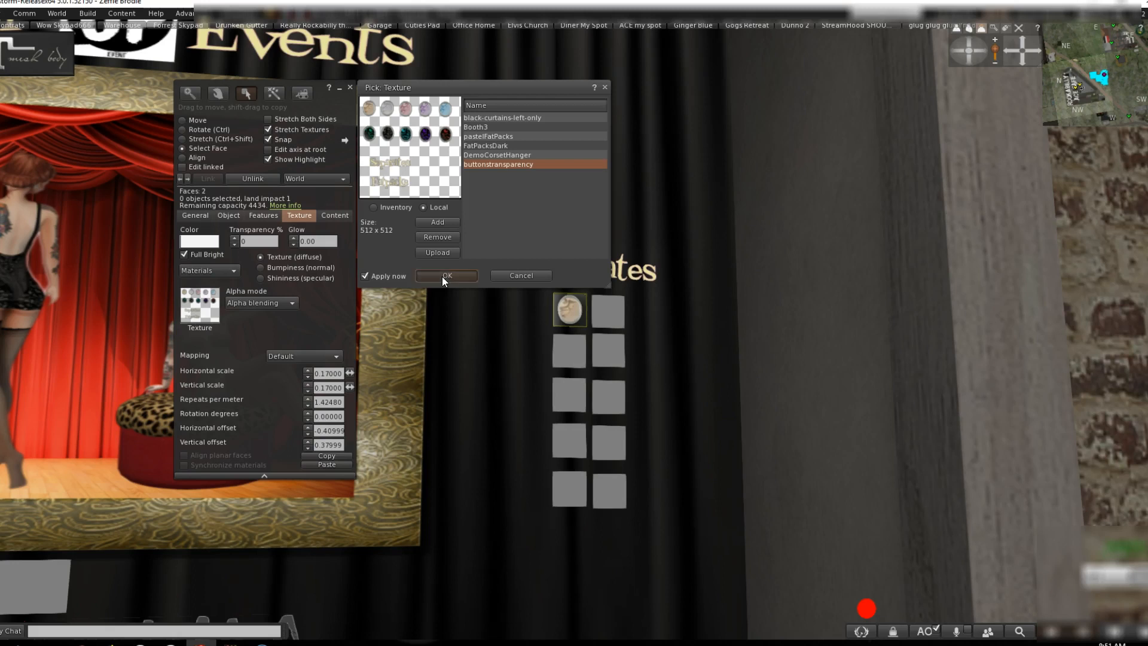
pyautogui.click(446, 275)
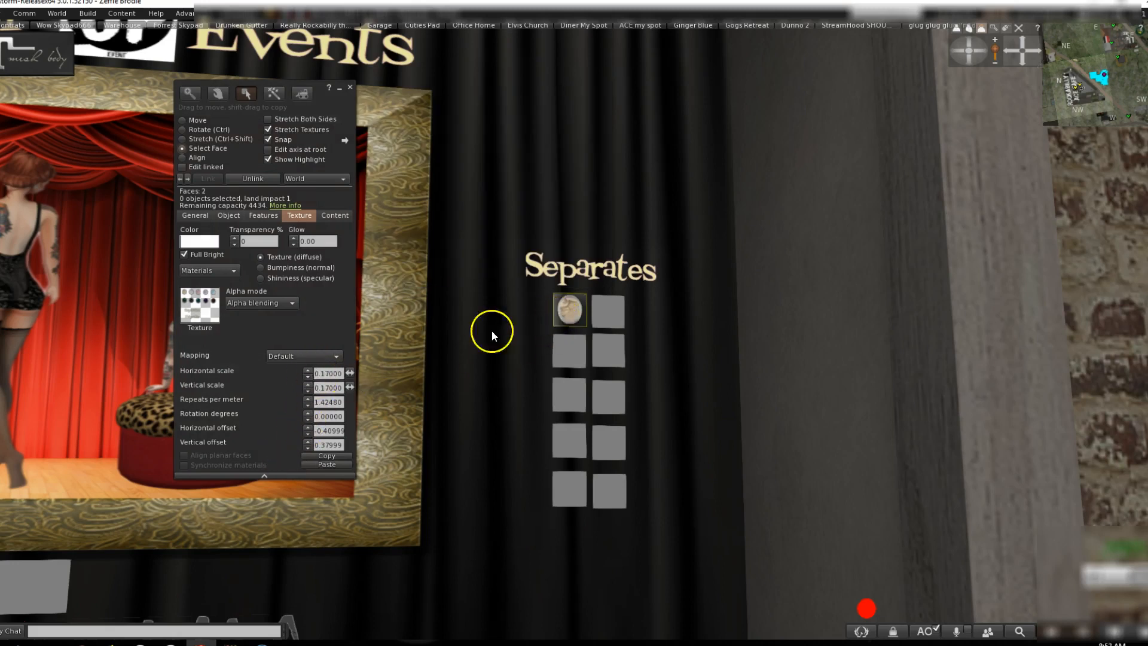
# - Try a horizontal scale of 0.27, a horizontal offset of -0.50999 and other vertical offsets on the first square, restoring each value
pyautogui.click(308, 370)
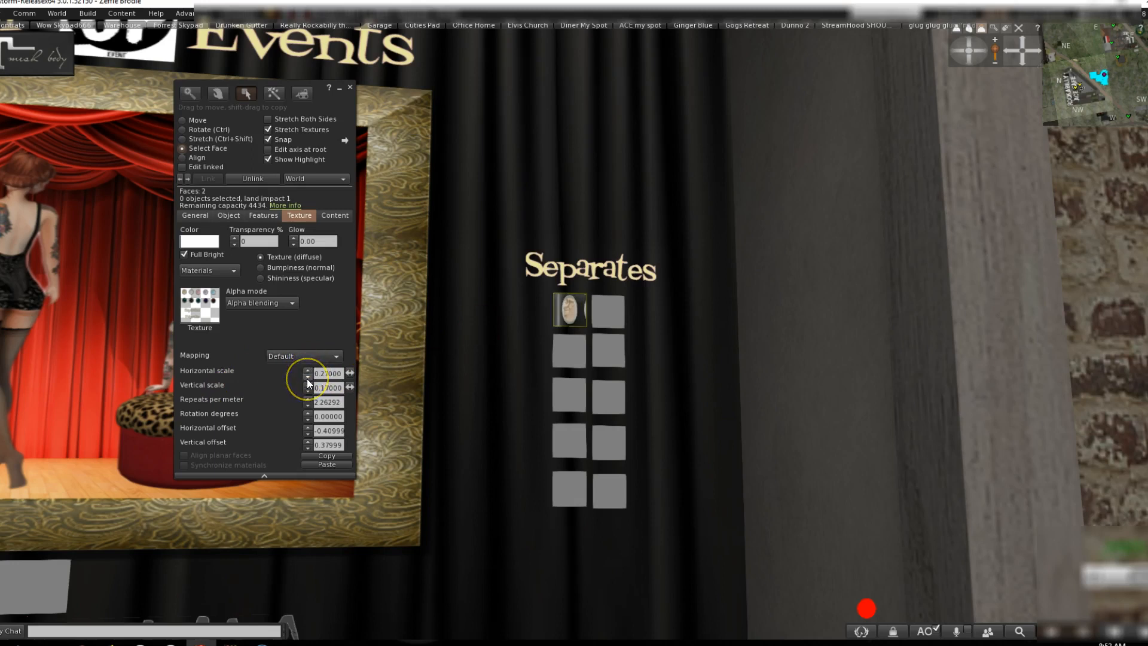
pyautogui.click(307, 376)
pyautogui.click(308, 434)
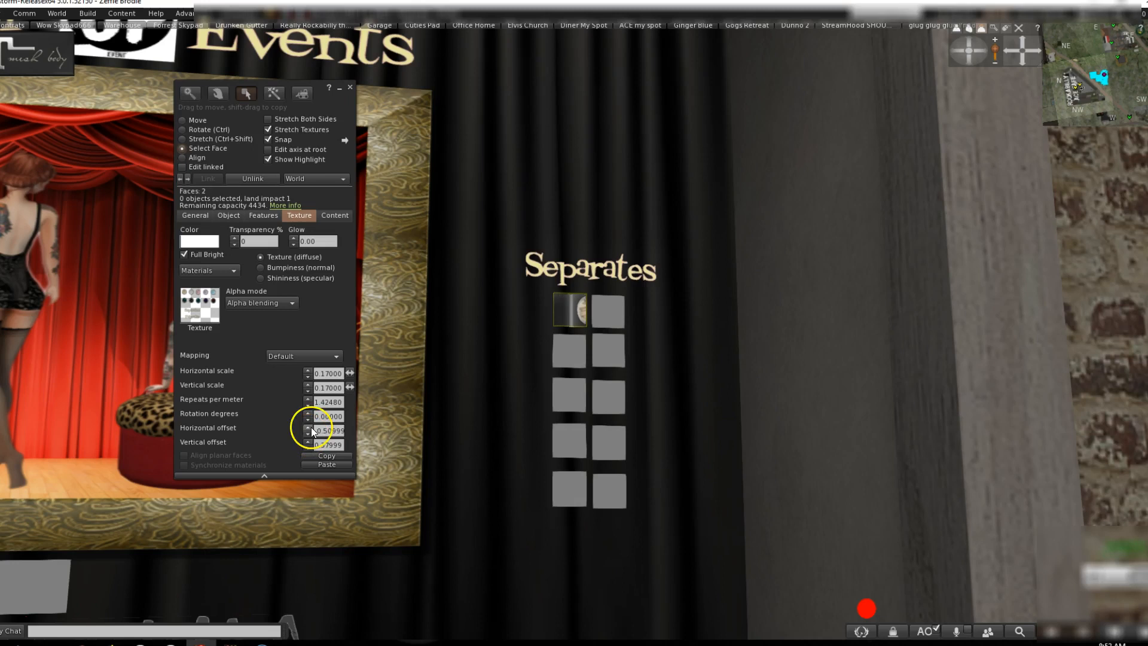
pyautogui.click(308, 426)
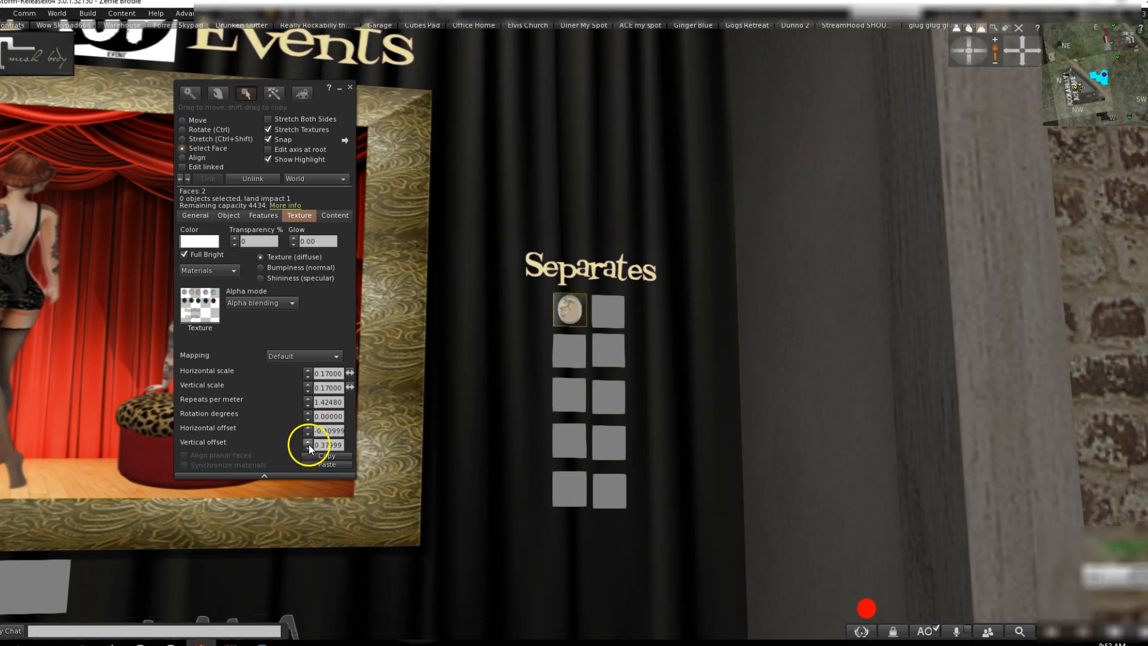
pyautogui.click(308, 450)
pyautogui.click(308, 441)
# - Apply the local texture buttonstransparency to the front face of the second square in the top row under the Separates sign
pyautogui.click(613, 314)
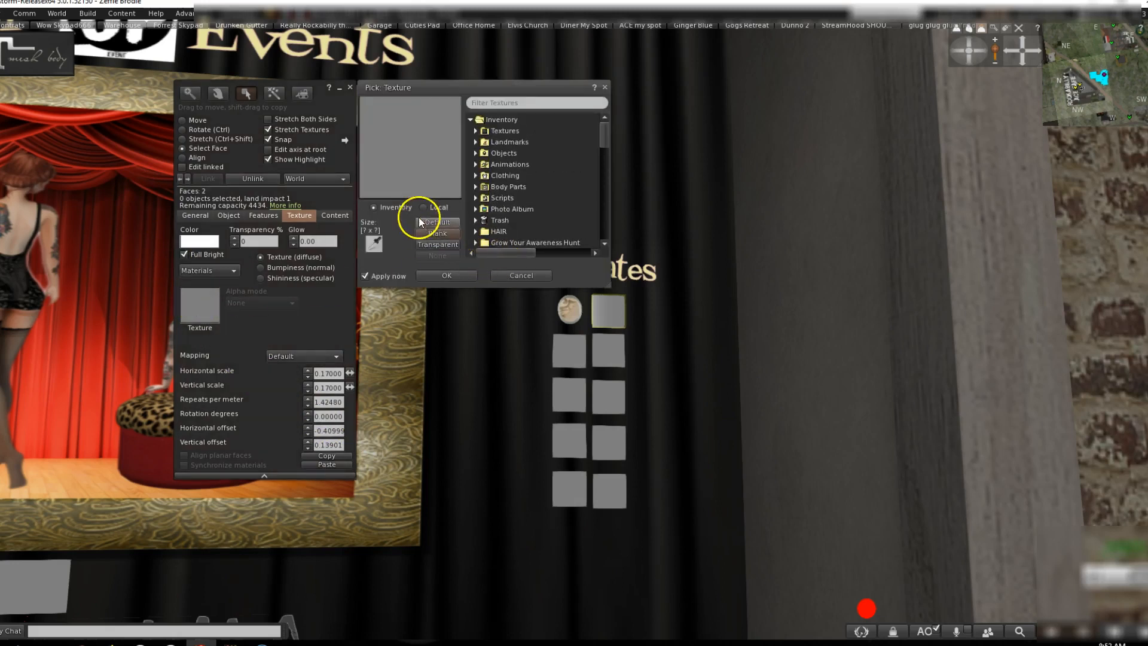
pyautogui.click(422, 207)
pyautogui.click(494, 162)
pyautogui.click(462, 278)
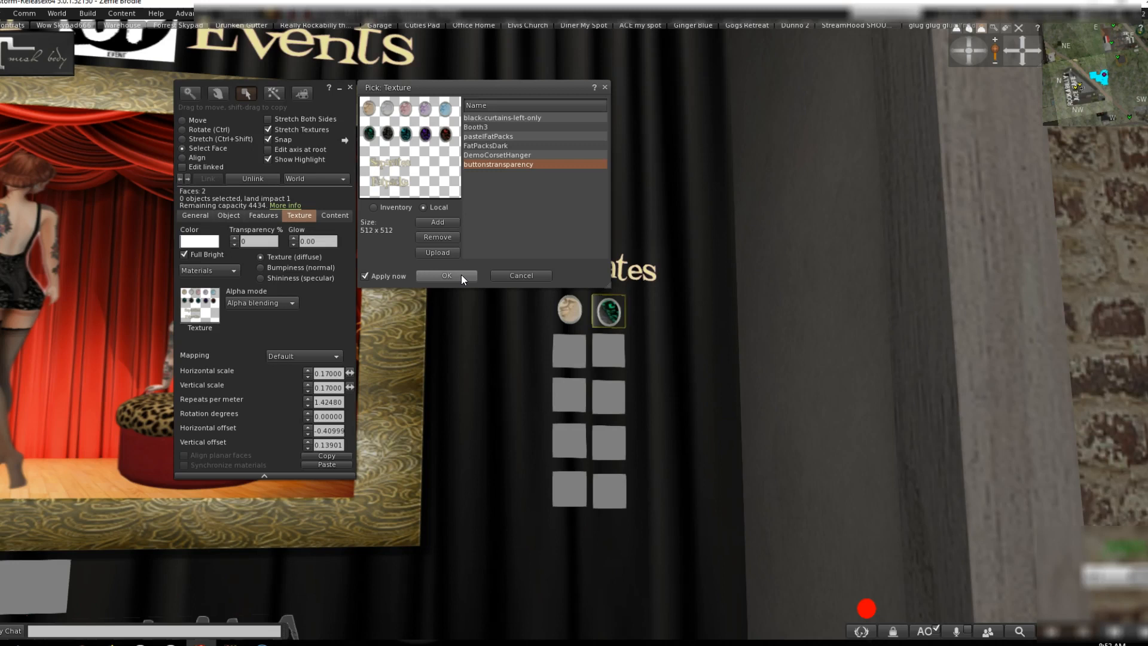
pyautogui.click(447, 275)
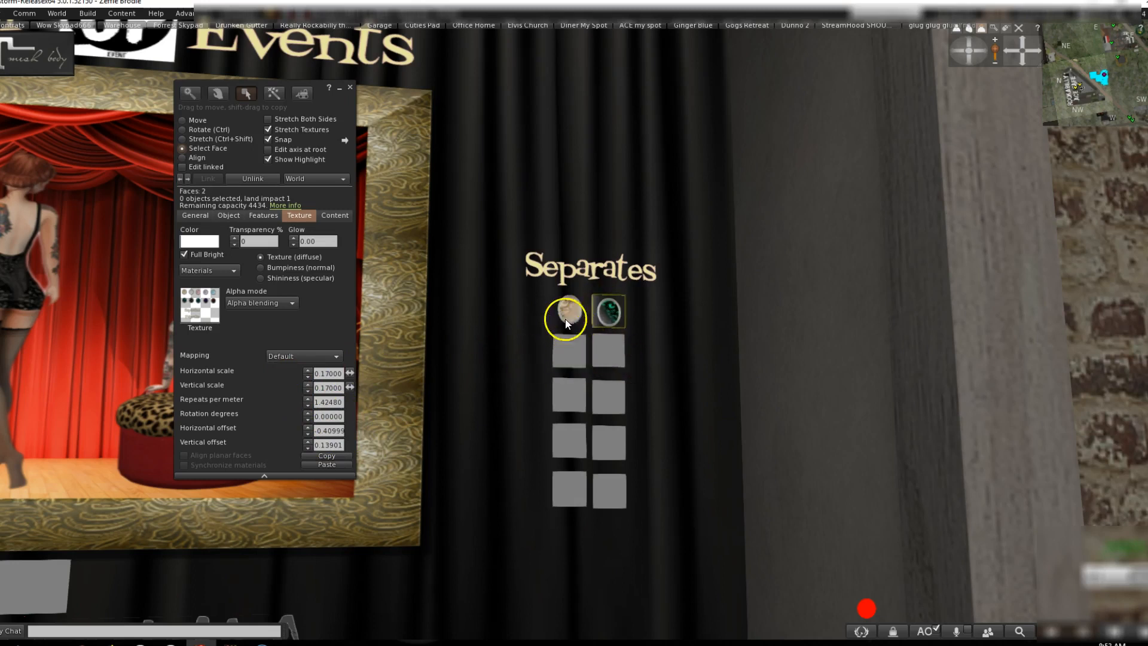
# - Try horizontal offsets from -0.50999 to -0.71001 on the second square's texture, then restore the offset to -0.40999
pyautogui.click(308, 433)
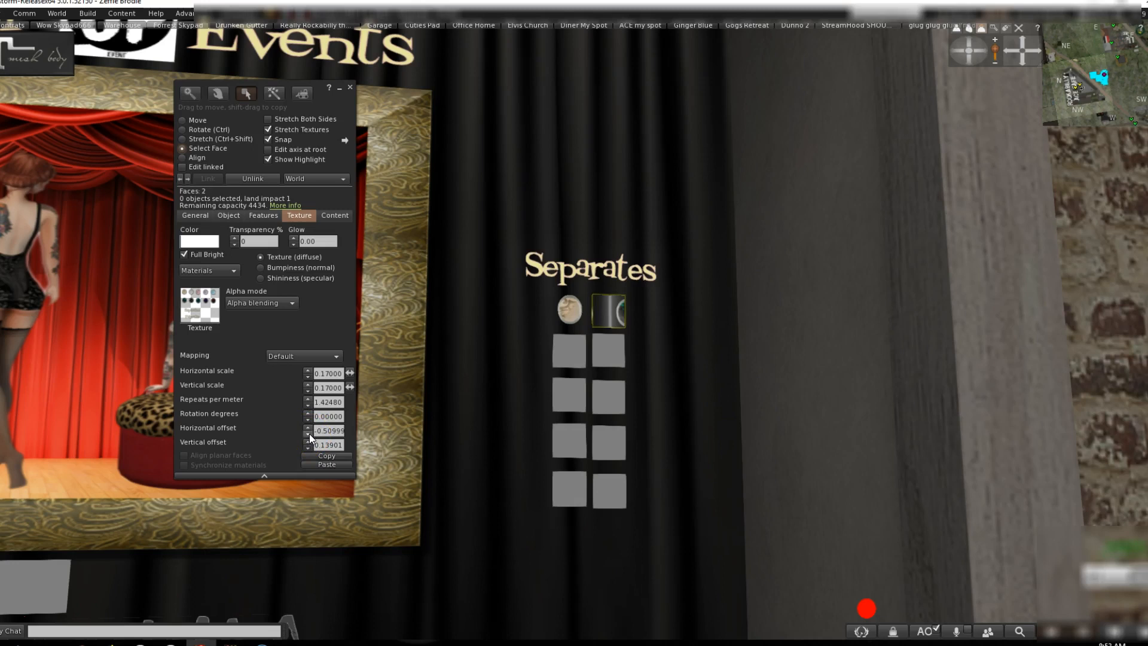
pyautogui.click(308, 433)
pyautogui.click(308, 433)
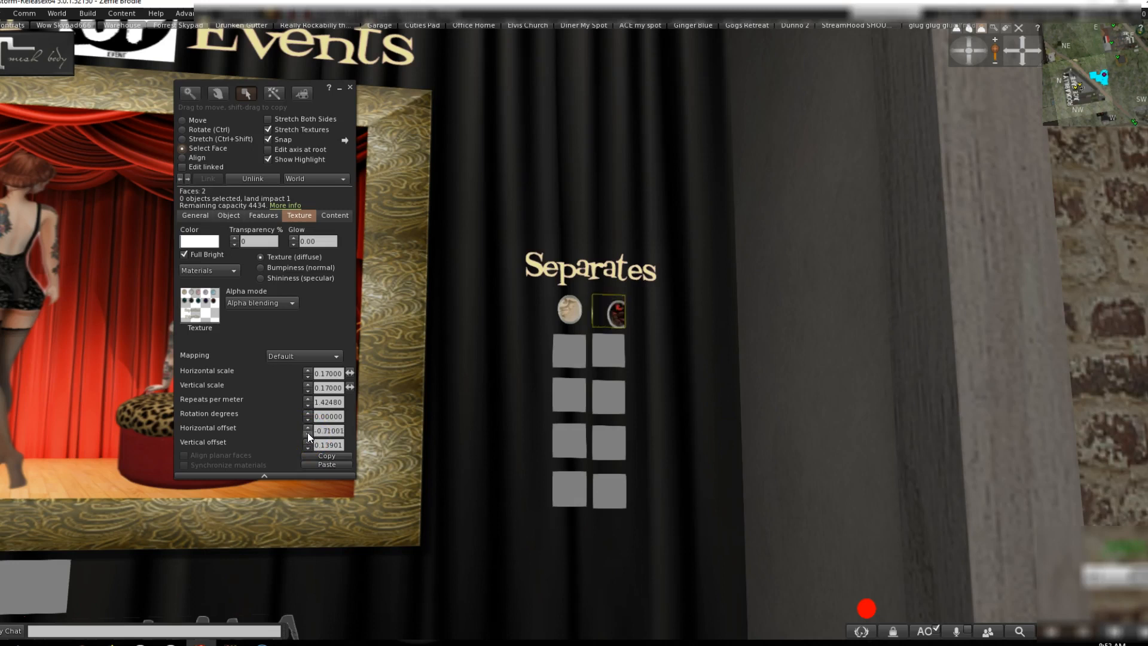
pyautogui.click(307, 427)
pyautogui.click(308, 426)
pyautogui.click(307, 426)
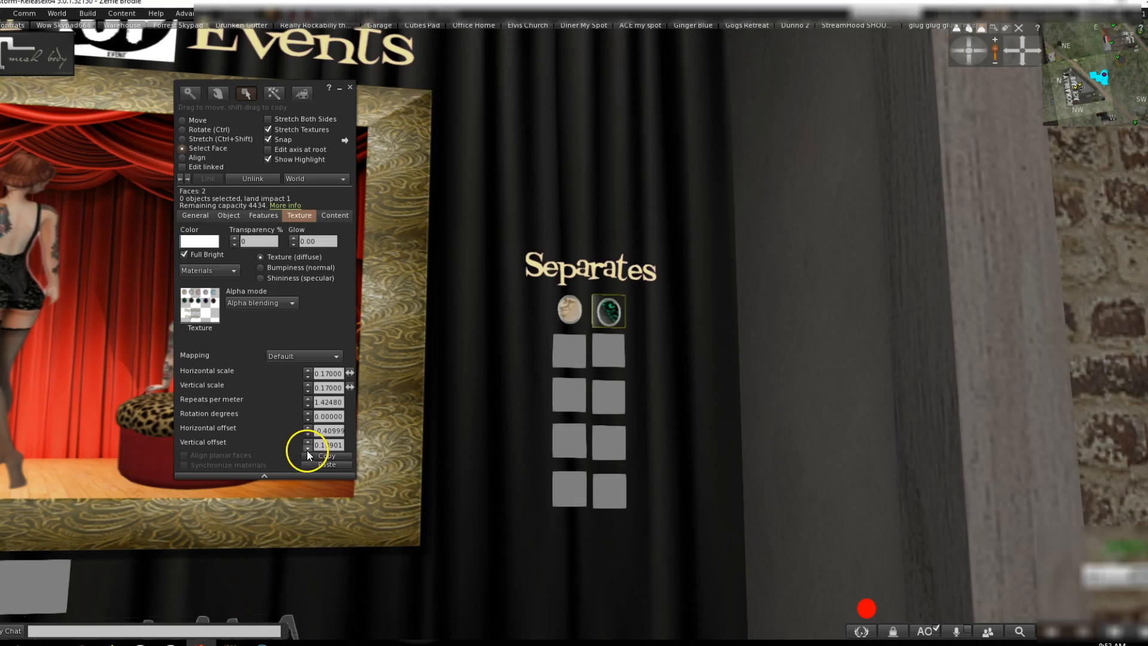
# - Open the Separates sign for editing and select only its front face to look at the texture settings
pyautogui.click(564, 359)
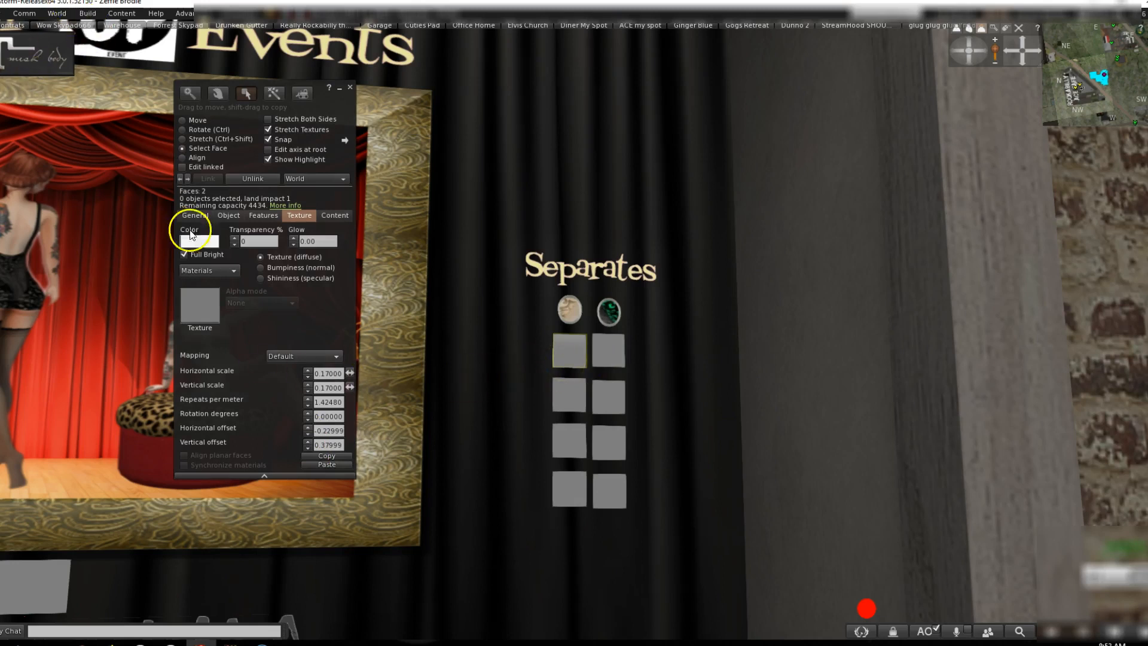
pyautogui.scroll(-5, 548, 410)
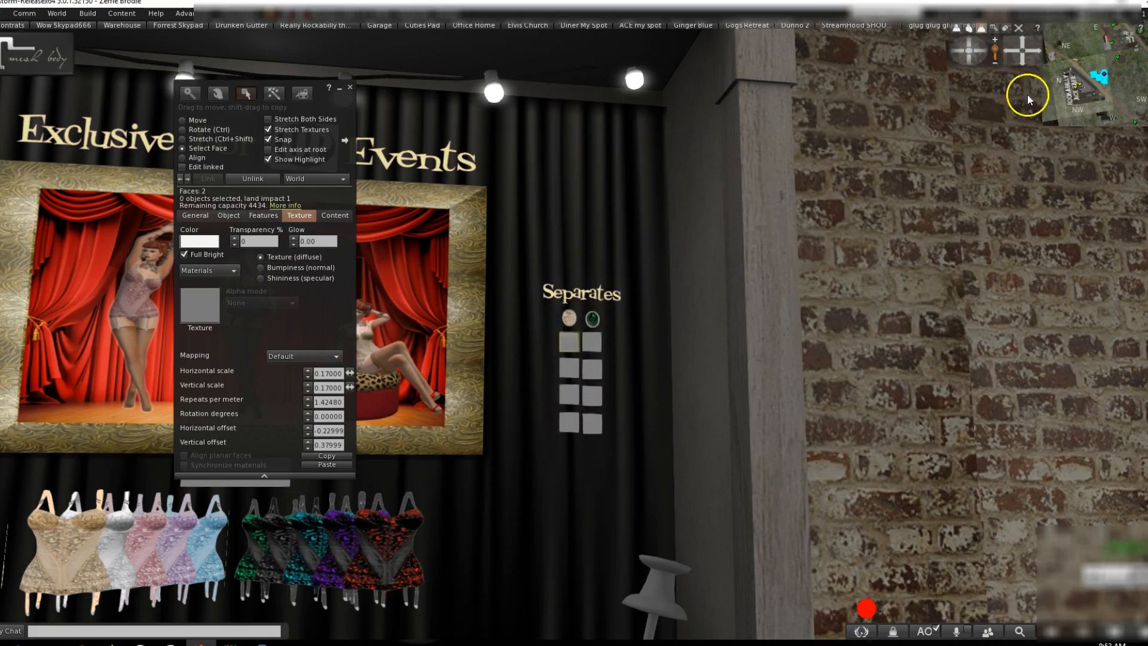
pyautogui.rightClick(591, 294)
pyautogui.click(616, 308)
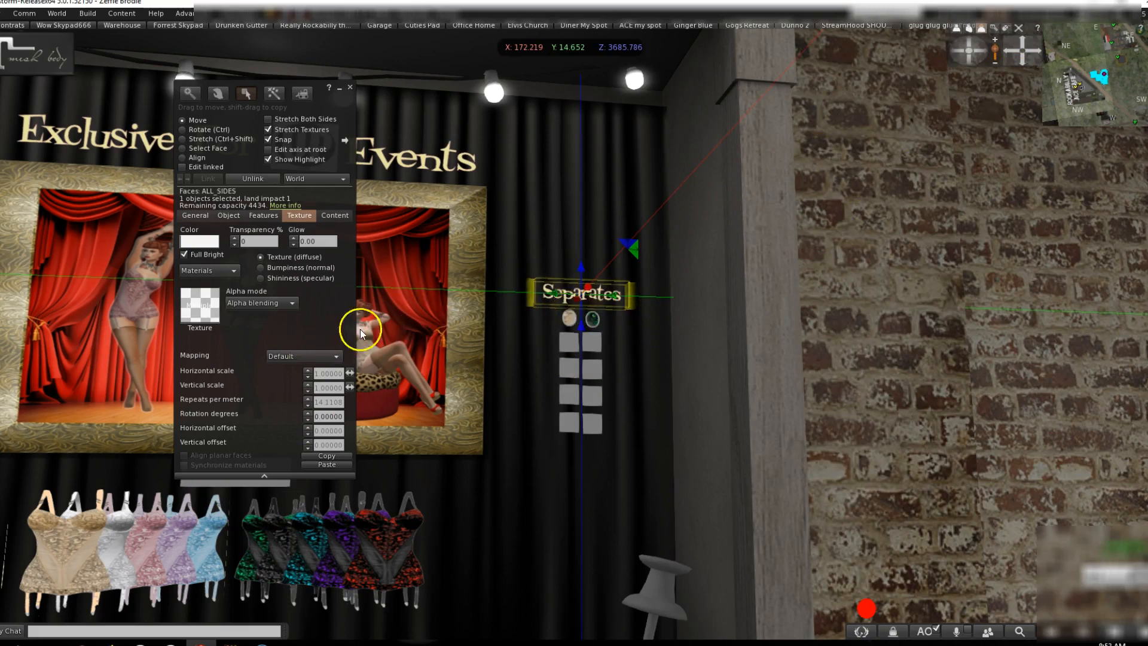
pyautogui.scroll(3, 595, 302)
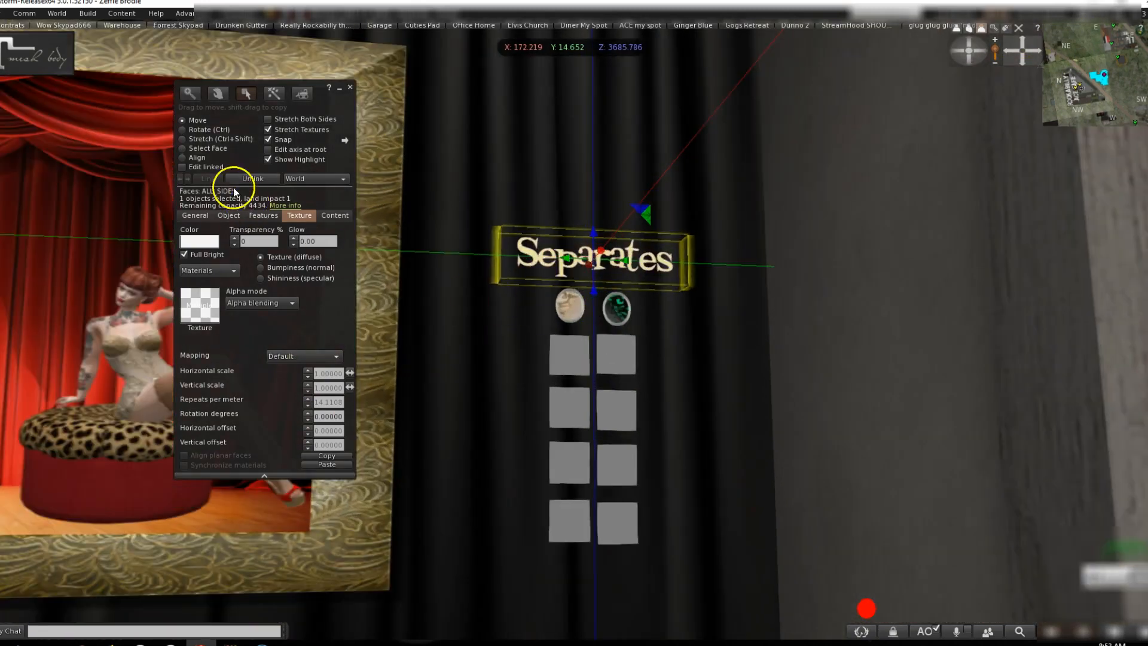
pyautogui.click(184, 148)
pyautogui.click(686, 272)
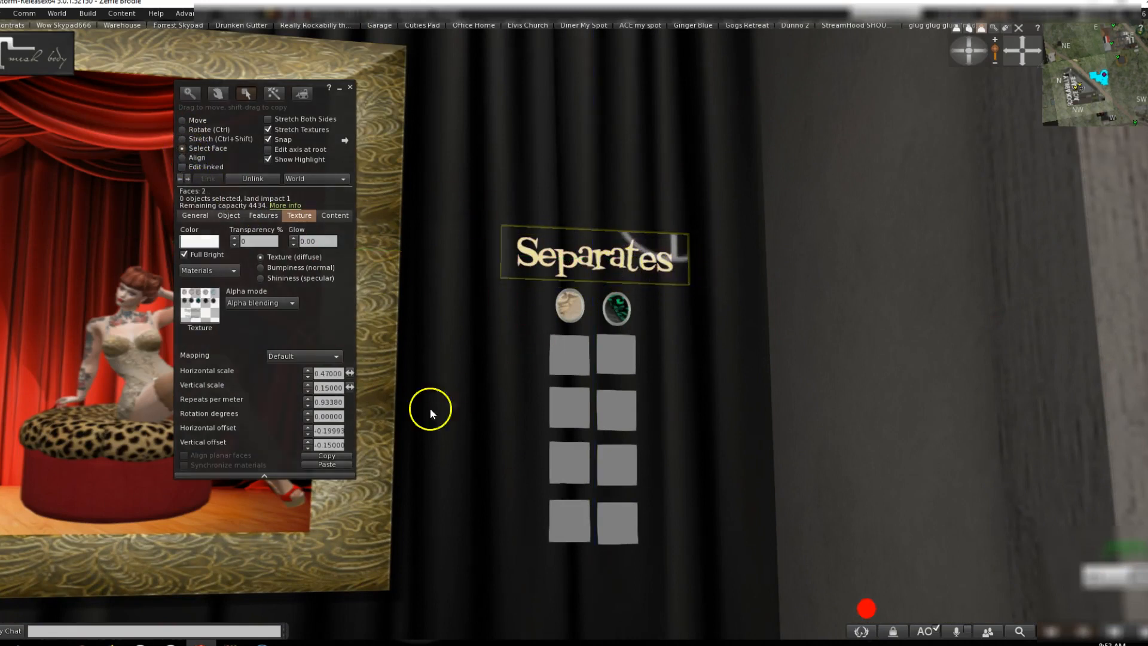
# - Try lower vertical offsets such as -0.25001 on the Separates sign's texture, then restore the offset to -0.15000
pyautogui.click(308, 449)
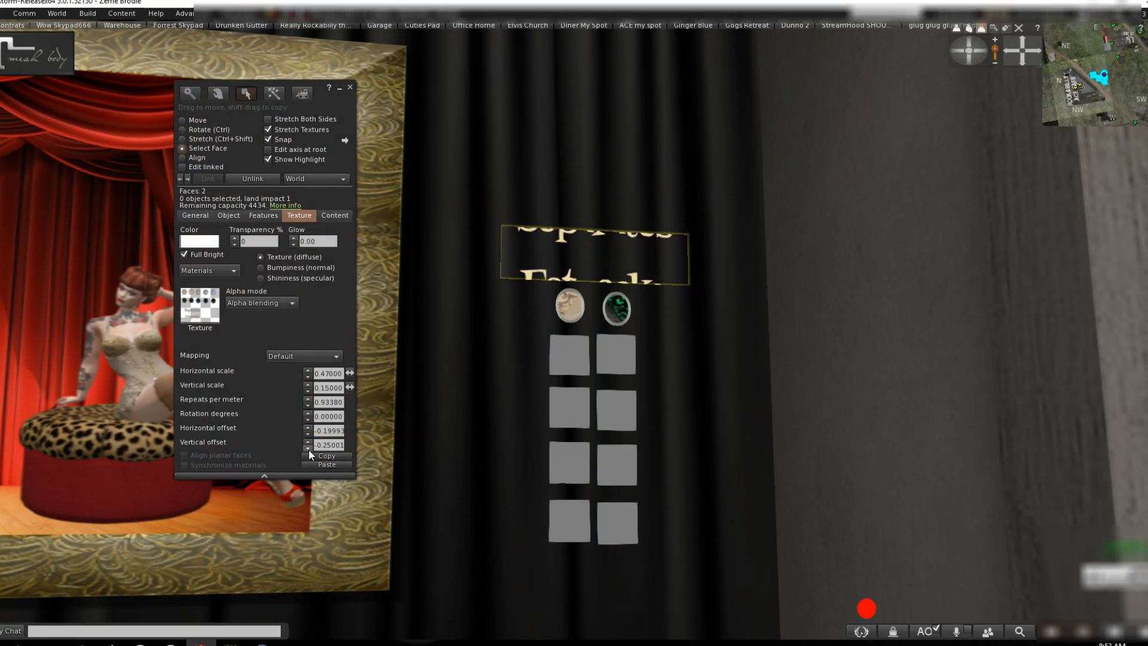
pyautogui.click(308, 448)
pyautogui.click(306, 441)
pyautogui.click(306, 441)
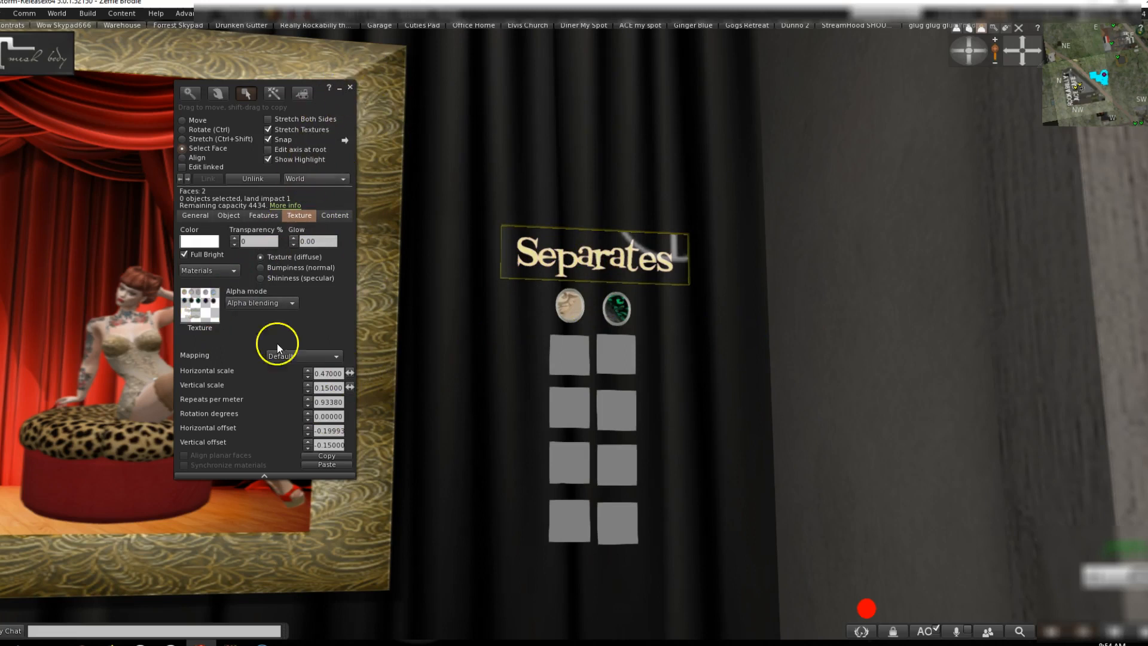
# - Look at the button sheet in GIMP, return to Firestorm, and compare the texture settings of the first button and the Separates sign
pyautogui.click(291, 643)
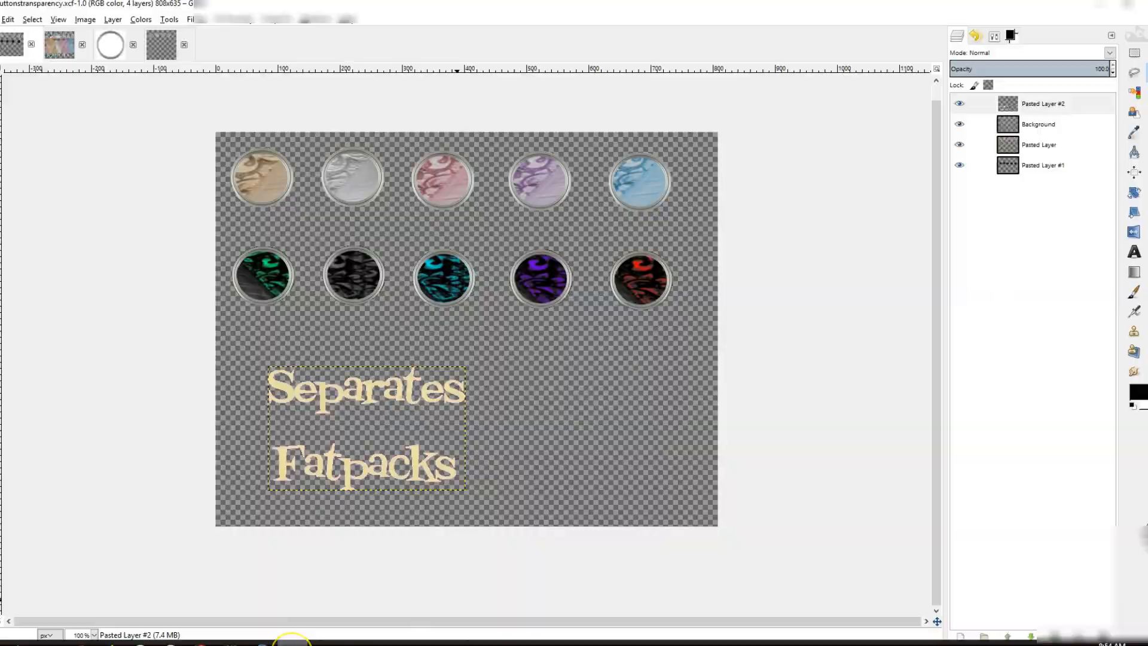
pyautogui.click(299, 641)
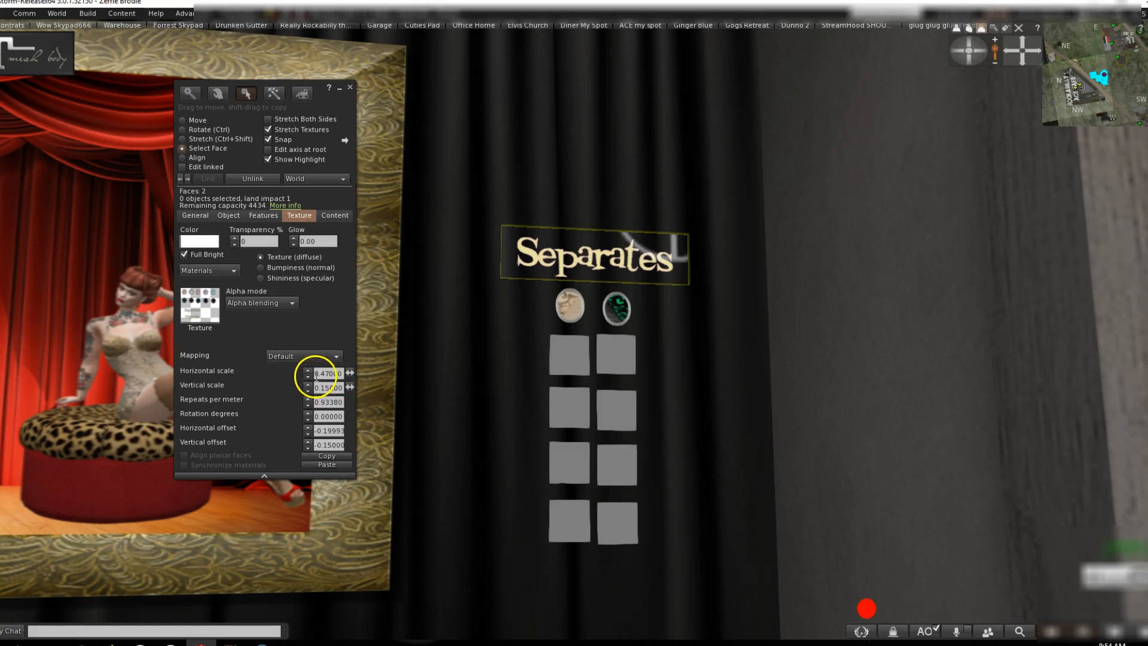
pyautogui.click(570, 306)
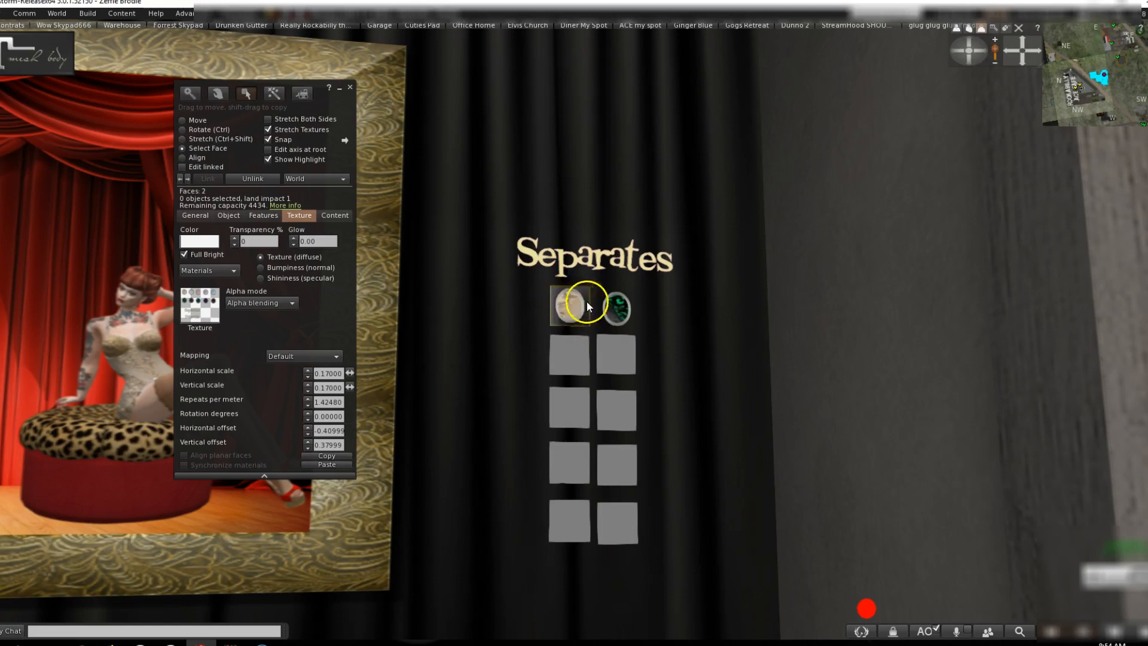
pyautogui.click(579, 265)
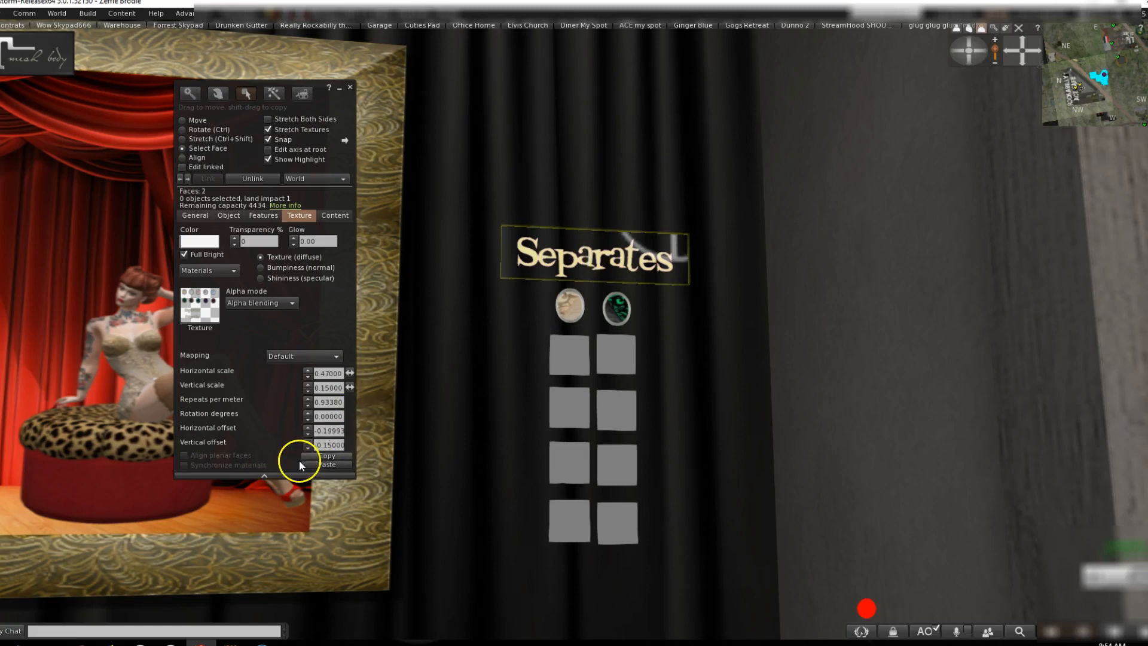
# - Finish editing the Separates sign and close the object editing window
pyautogui.scroll(-3, 430, 462)
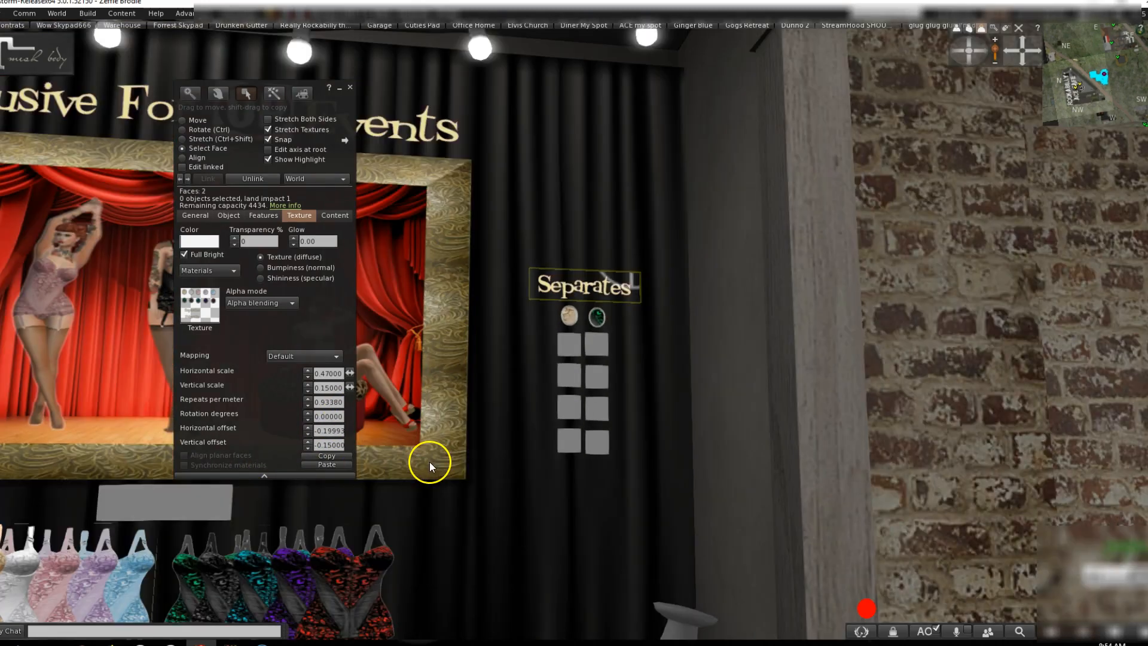
pyautogui.moveTo(1019, 55); pyautogui.dragTo(1024, 56)
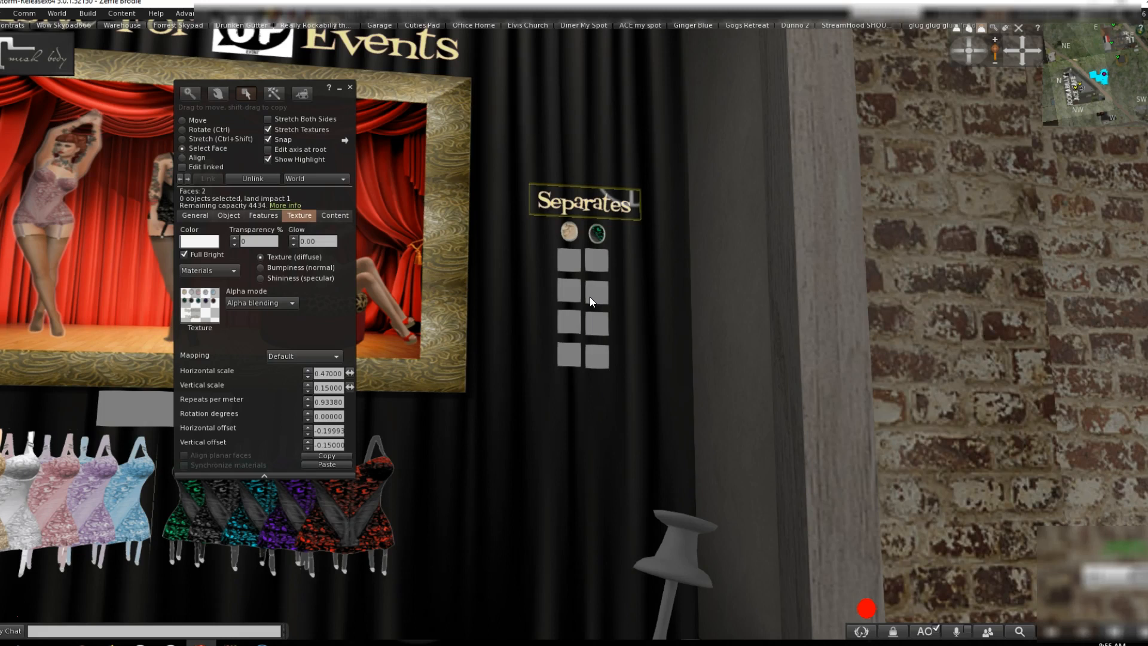
pyautogui.click(351, 88)
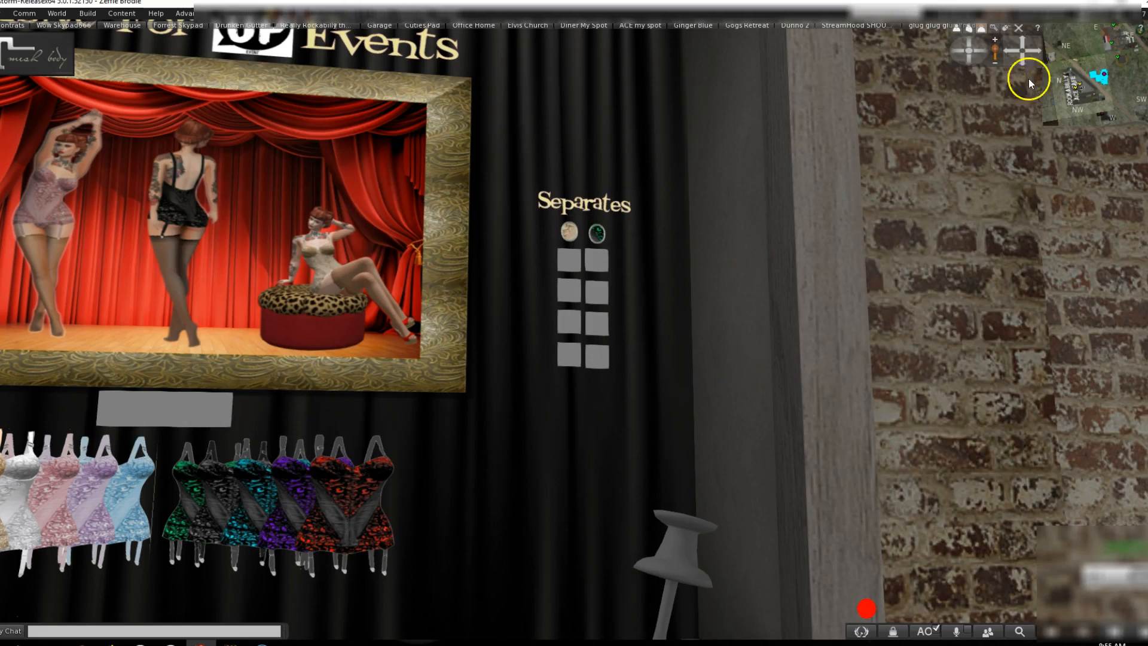